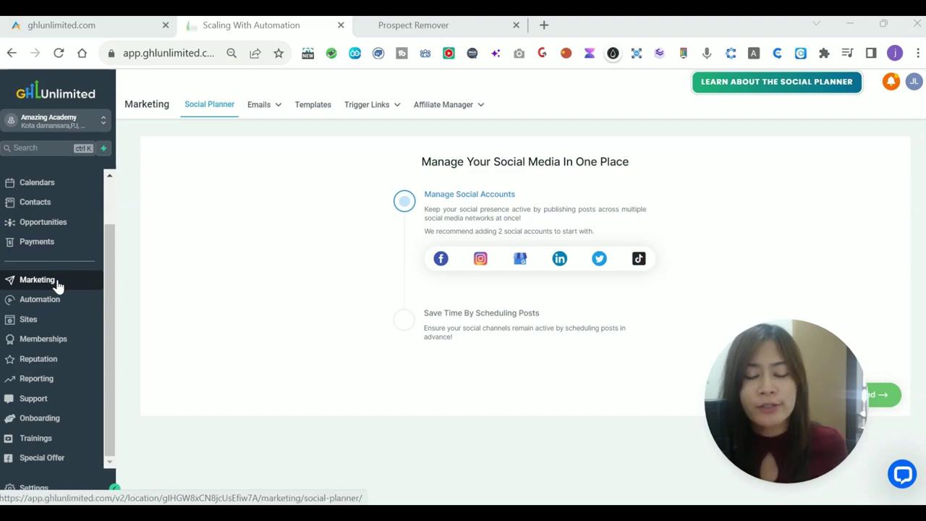
# Under Marketing, show the Affiliate Manager menu with Campaigns, Affiliates, Payouts and Media
pyautogui.moveTo(449, 114)
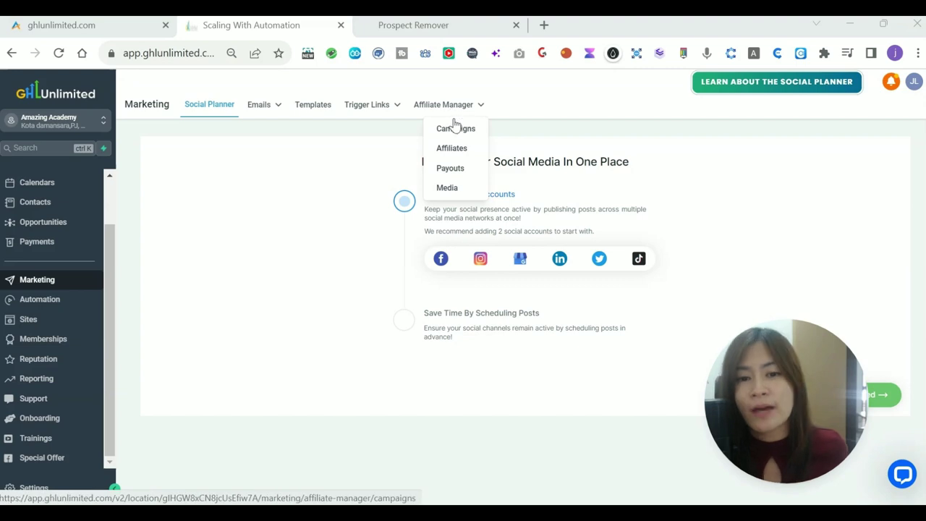
# Start a new affiliate campaign named 'Test campaign'
pyautogui.click(455, 130)
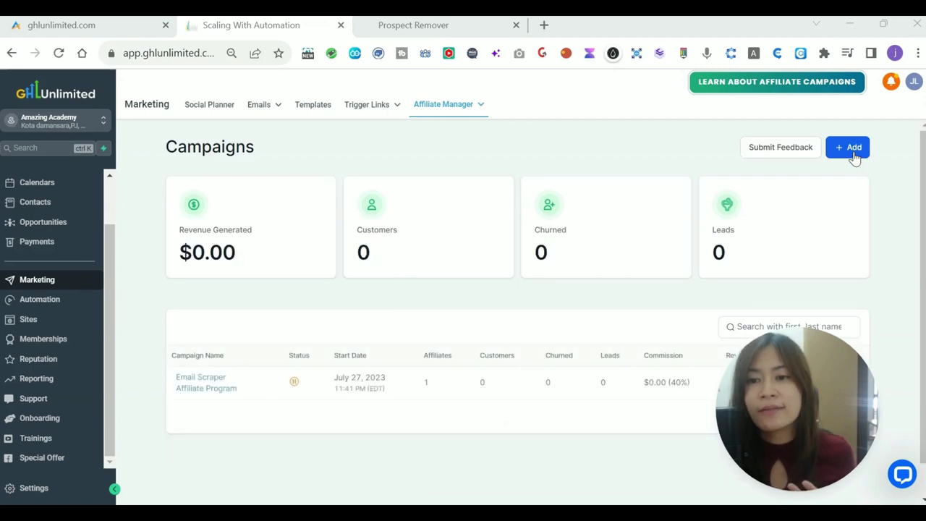
pyautogui.click(862, 149)
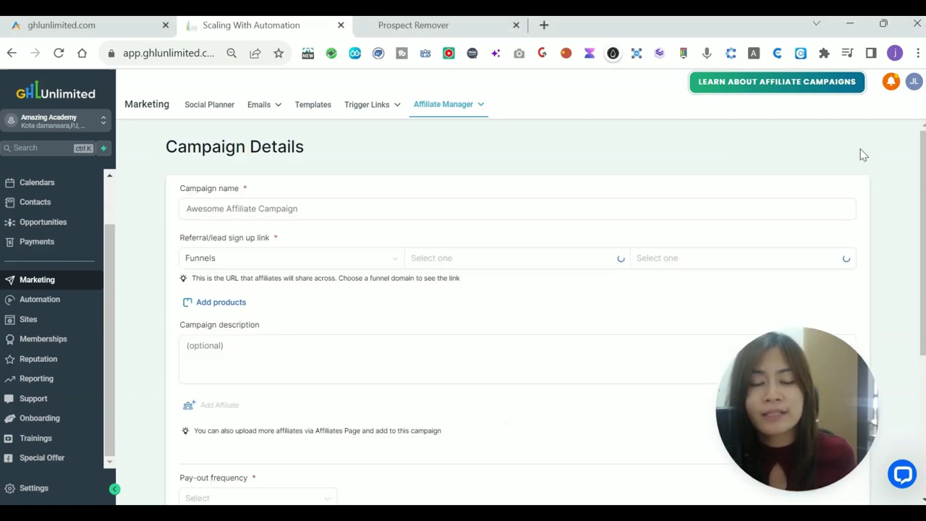
pyautogui.click(310, 205)
pyautogui.write('Test campaign')
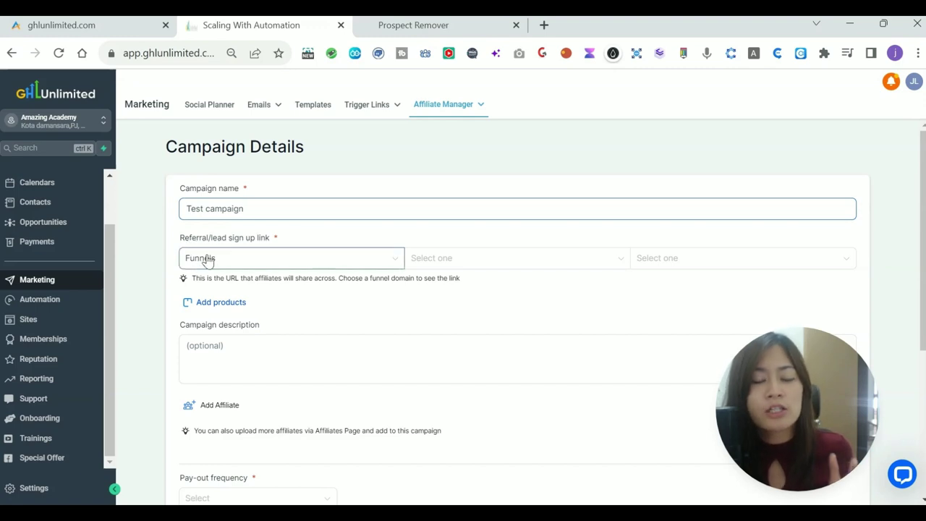
# Point the campaign's sign-up link to the Amazing Challenge funnel's Amazing Challenge page
pyautogui.click(438, 260)
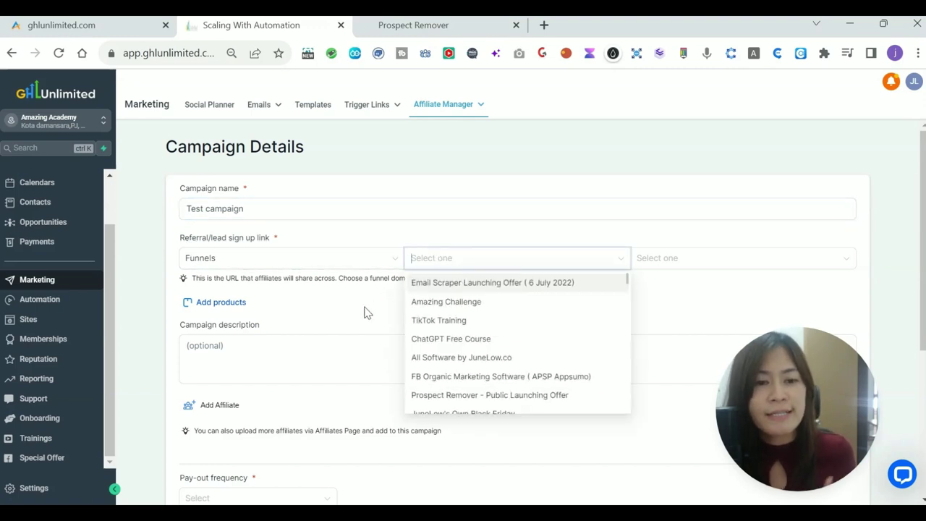
pyautogui.click(436, 307)
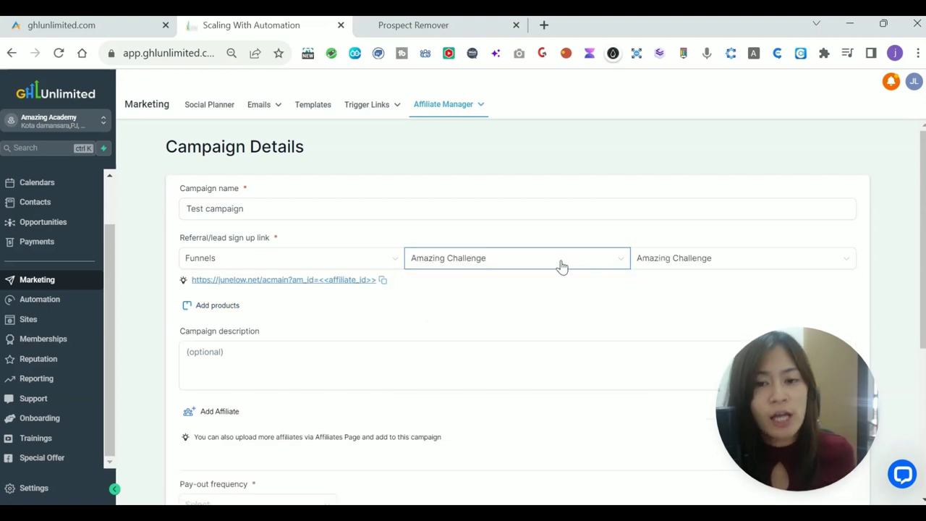
pyautogui.click(670, 270)
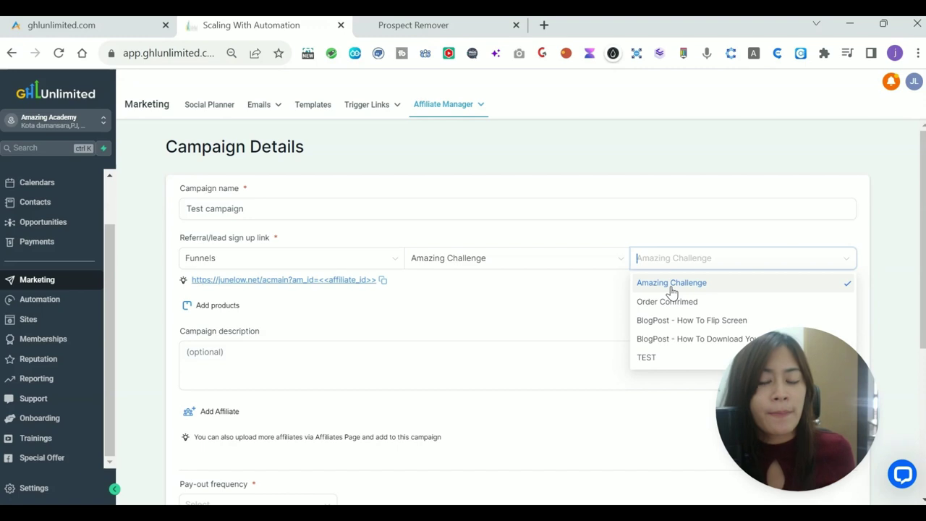
pyautogui.click(671, 289)
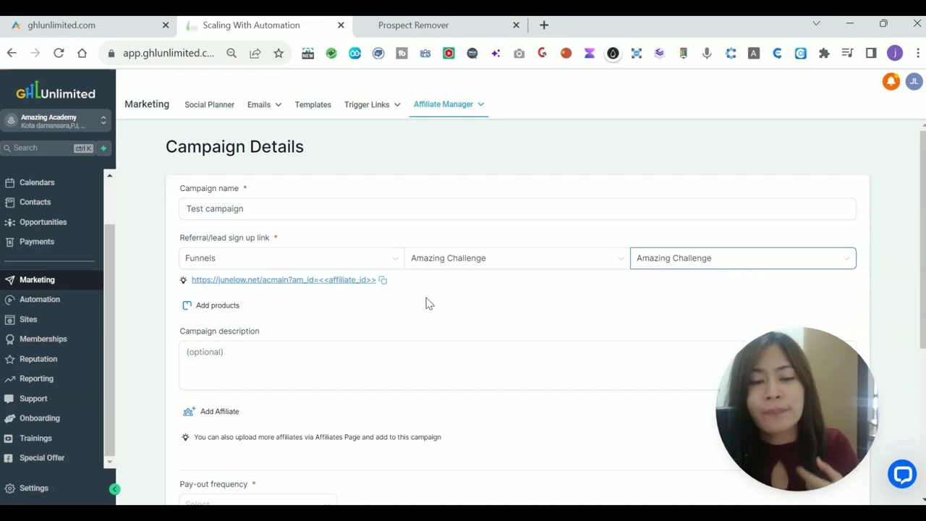
# Set the campaign's pay-out frequency to Pay - 30
pyautogui.scroll(-1, 192, 295)
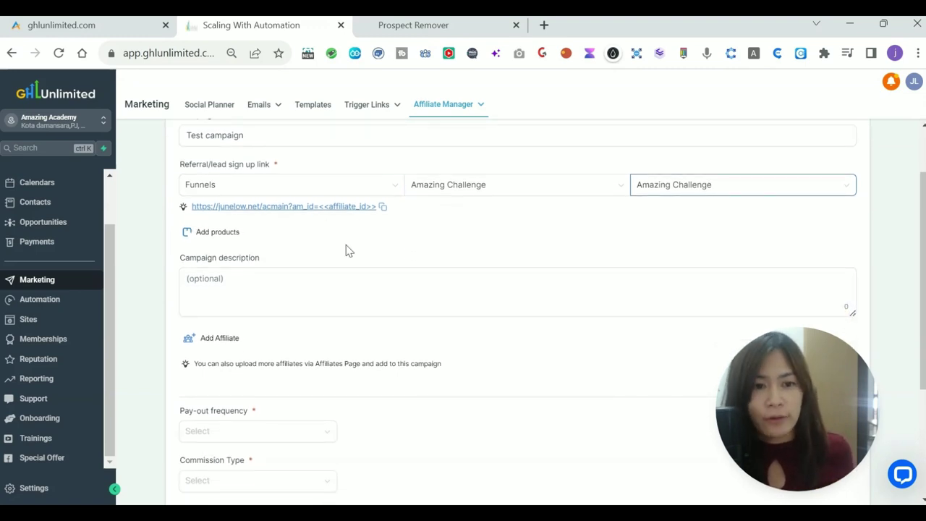
pyautogui.click(219, 282)
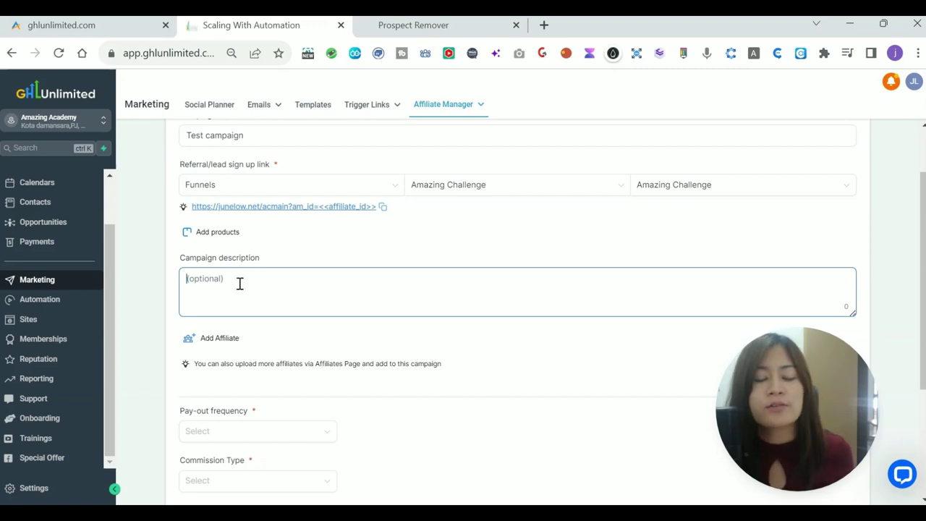
pyautogui.scroll(-1, 338, 301)
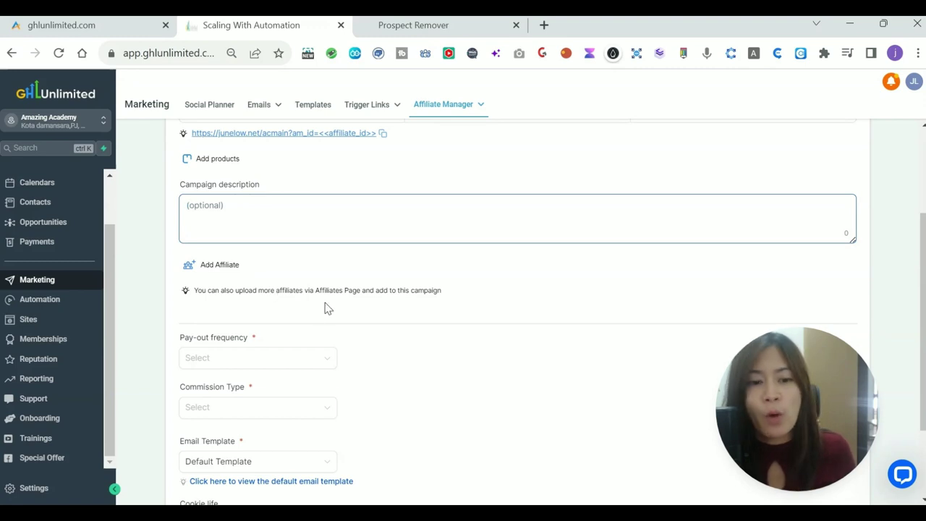
pyautogui.click(318, 365)
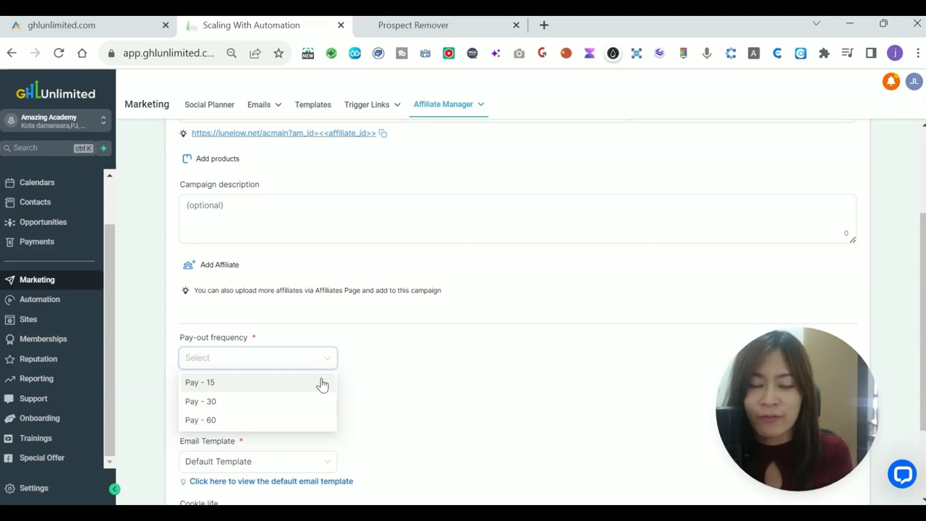
pyautogui.click(300, 401)
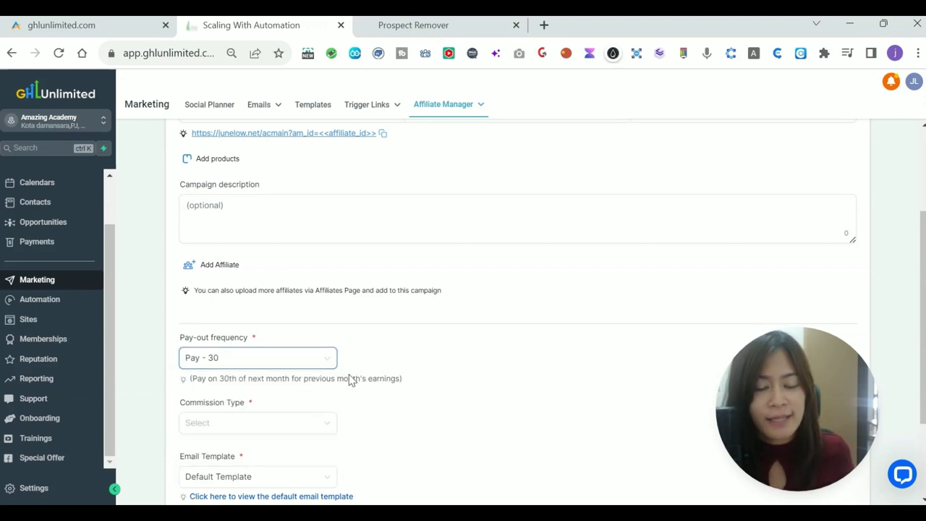
# Make the commission a Percentage Commission of 40%
pyautogui.scroll(-1, 199, 386)
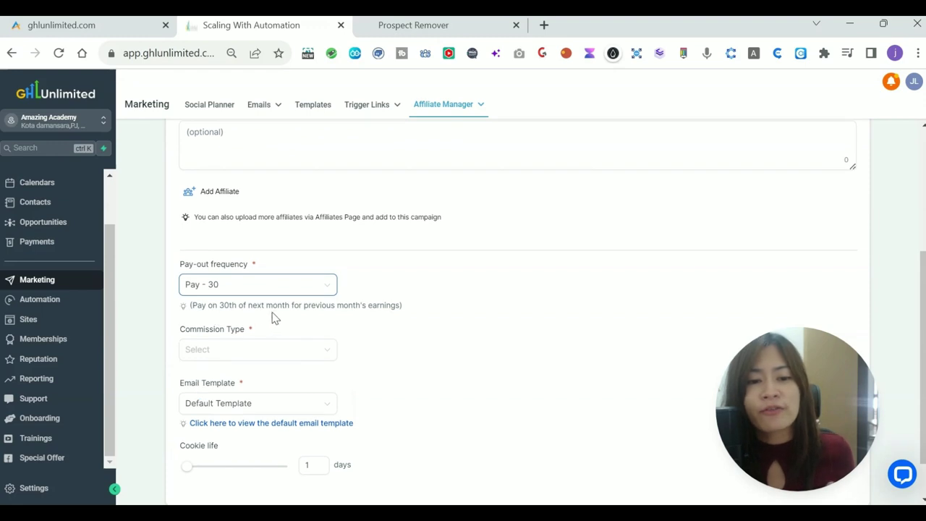
pyautogui.click(258, 354)
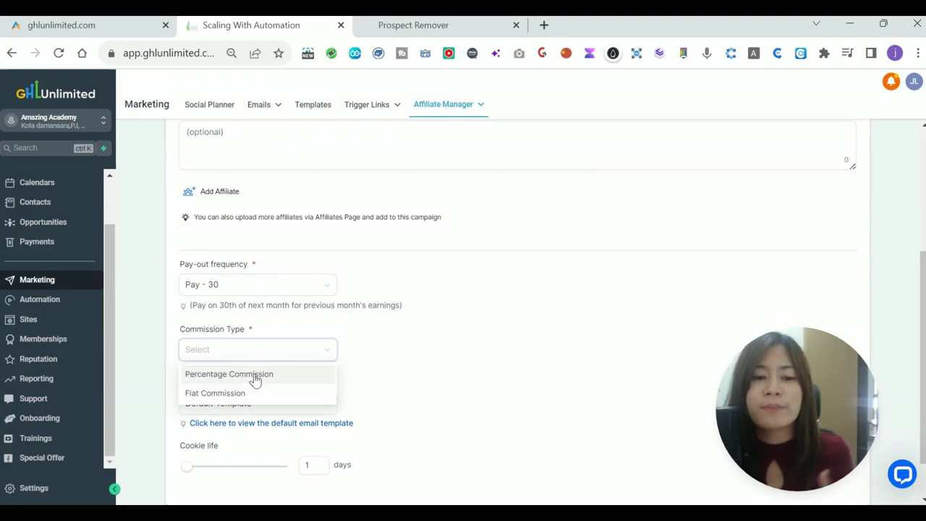
pyautogui.click(260, 377)
pyautogui.click(374, 355)
pyautogui.doubleClick(362, 350)
pyautogui.write('40')
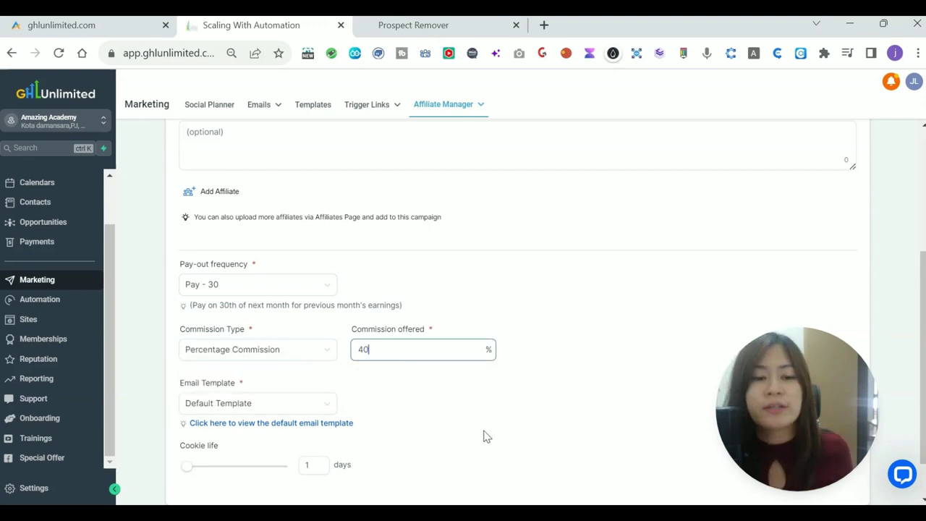
pyautogui.scroll(-1, 483, 436)
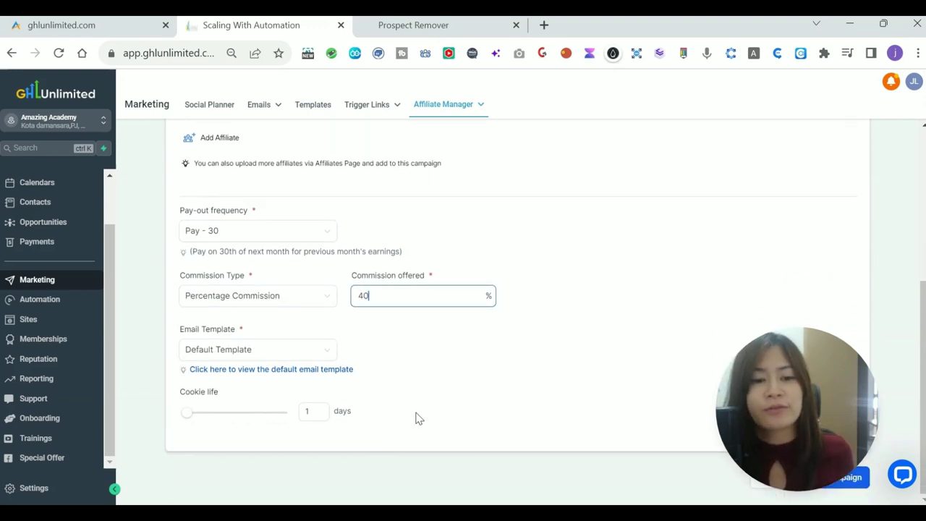
pyautogui.click(291, 358)
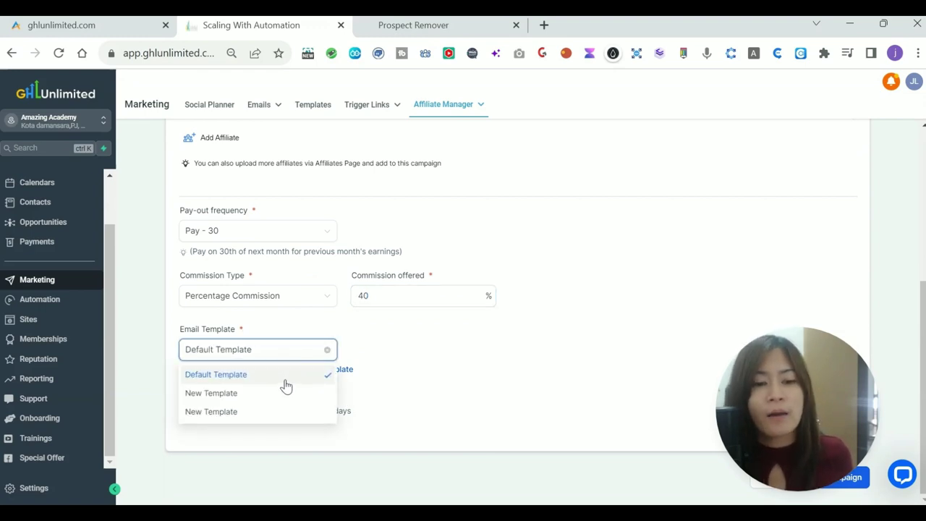
pyautogui.click(285, 383)
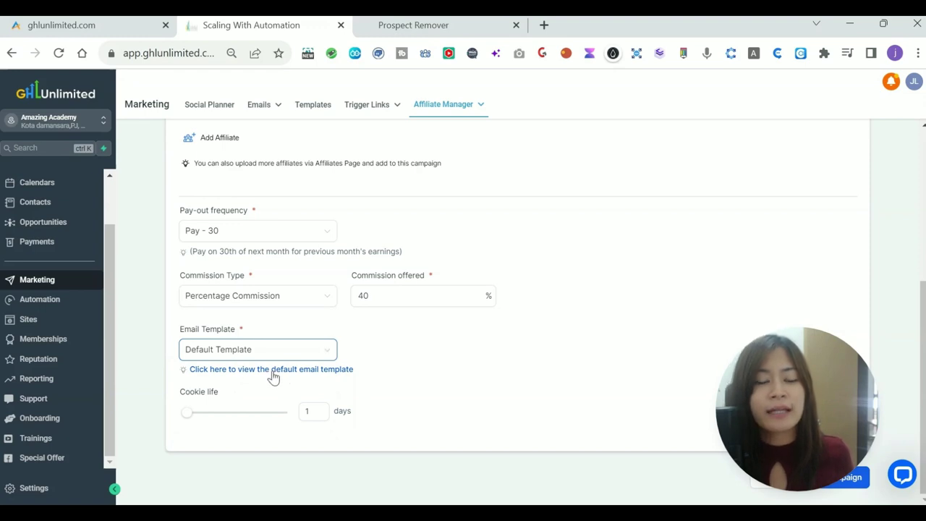
pyautogui.click(272, 375)
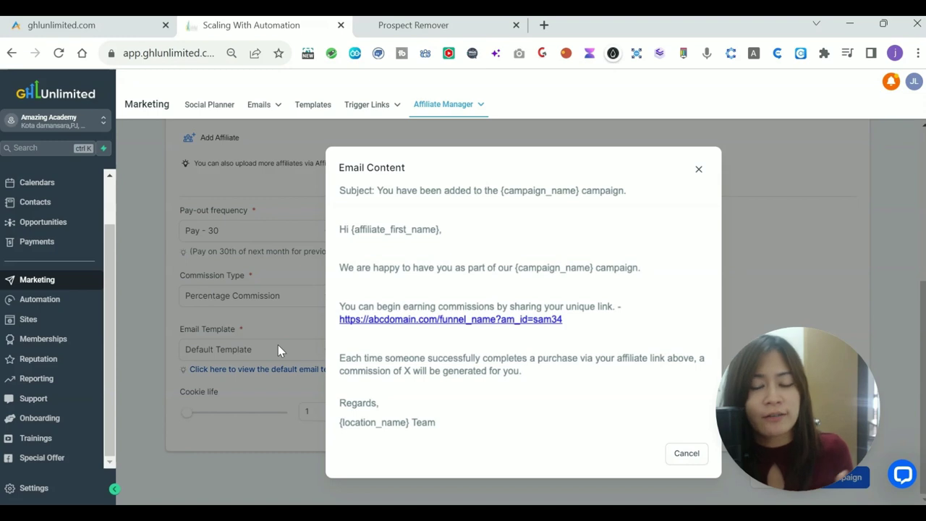
pyautogui.click(241, 349)
pyautogui.click(241, 350)
pyautogui.click(236, 375)
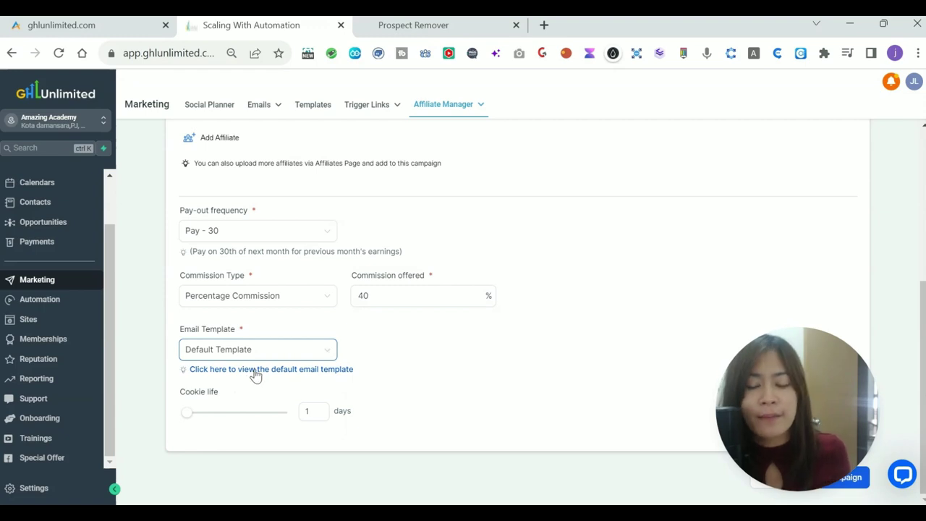
pyautogui.click(253, 370)
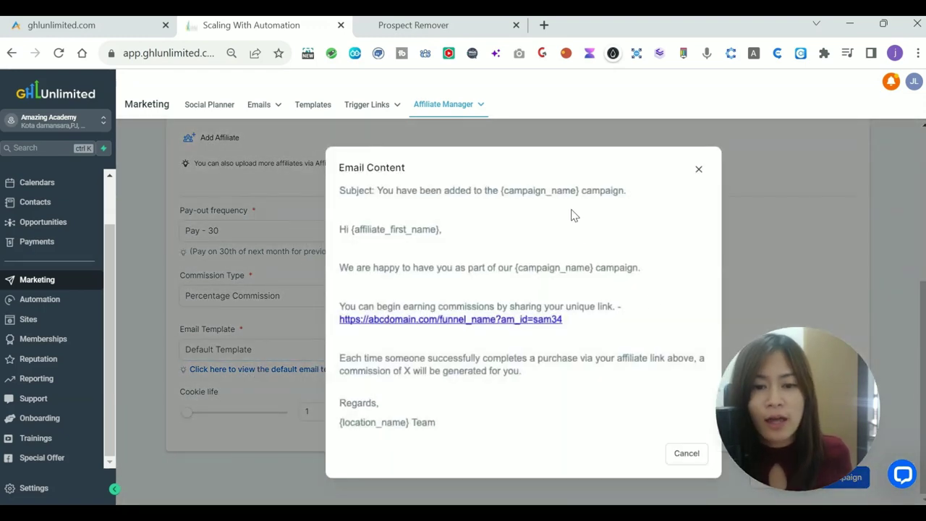
pyautogui.click(698, 171)
pyautogui.moveTo(275, 116)
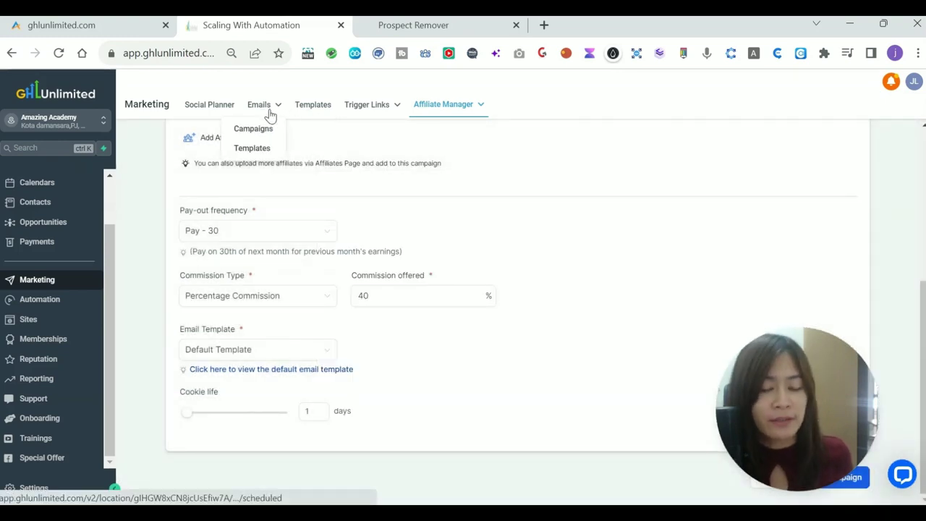
# Edit the campaign's cookie life value in days
pyautogui.click(310, 410)
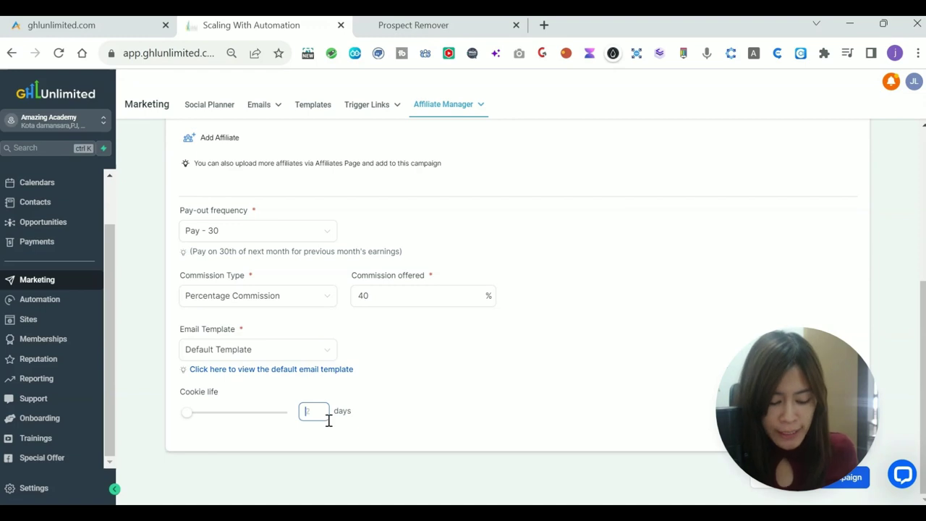
pyautogui.write('30')
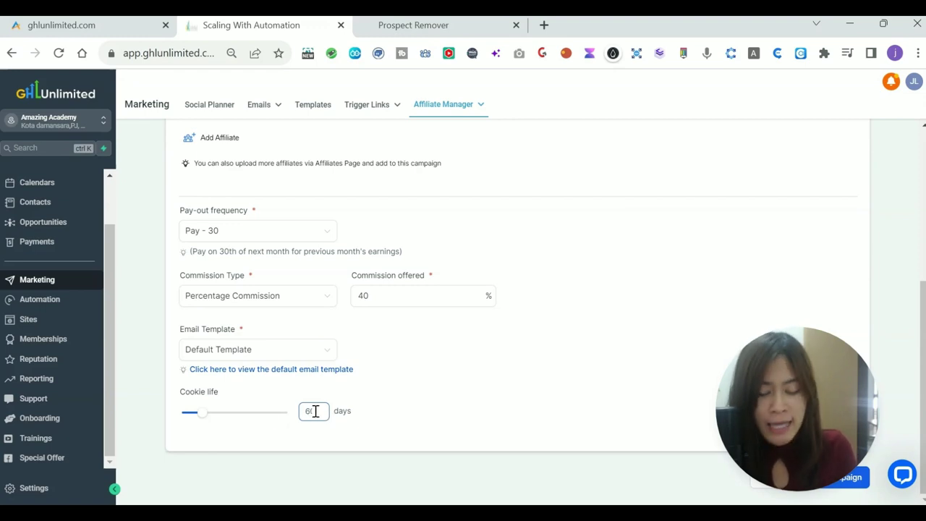
pyautogui.press('BackSpace')
pyautogui.press('BackSpace')
pyautogui.write('40')
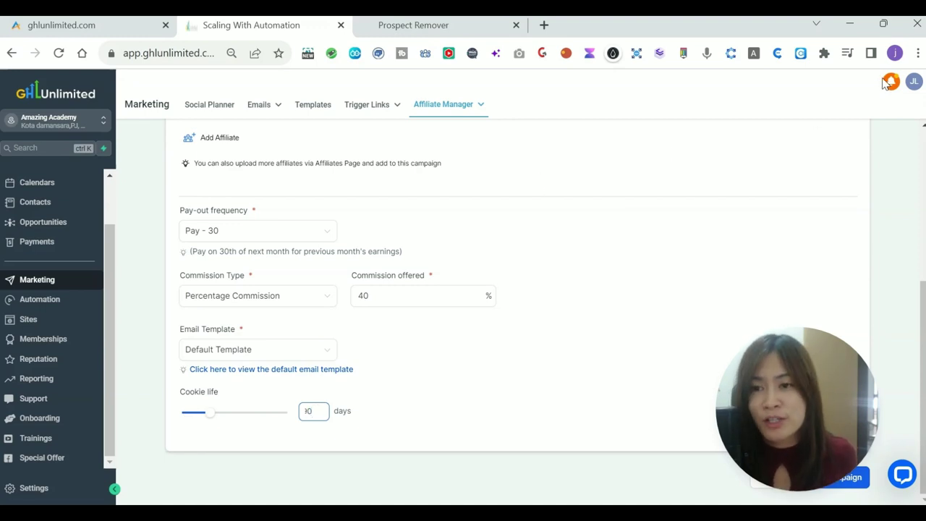
pyautogui.click(917, 53)
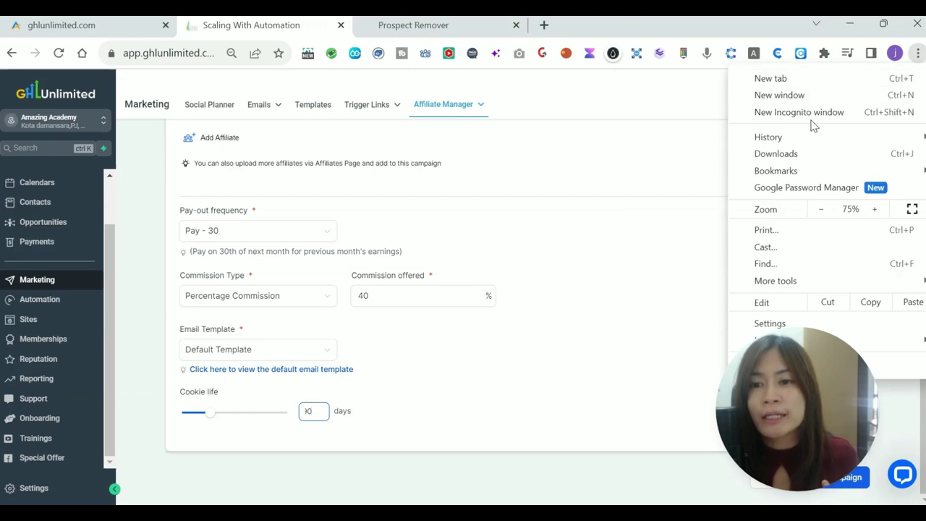
pyautogui.click(655, 238)
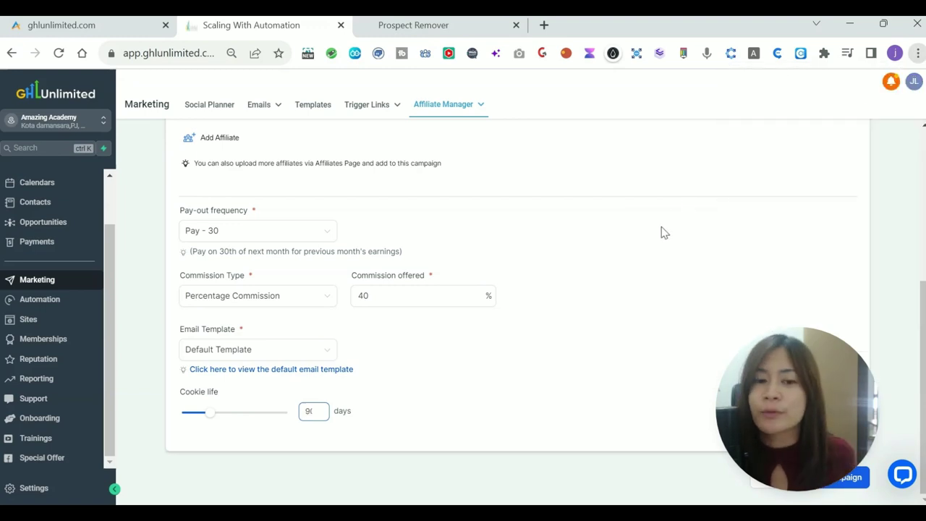
pyautogui.doubleClick(312, 412)
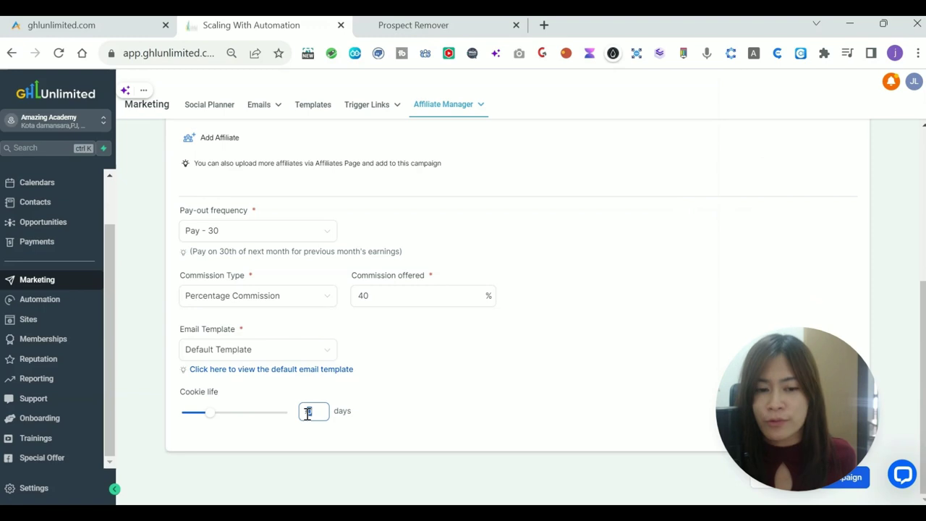
pyautogui.write('30')
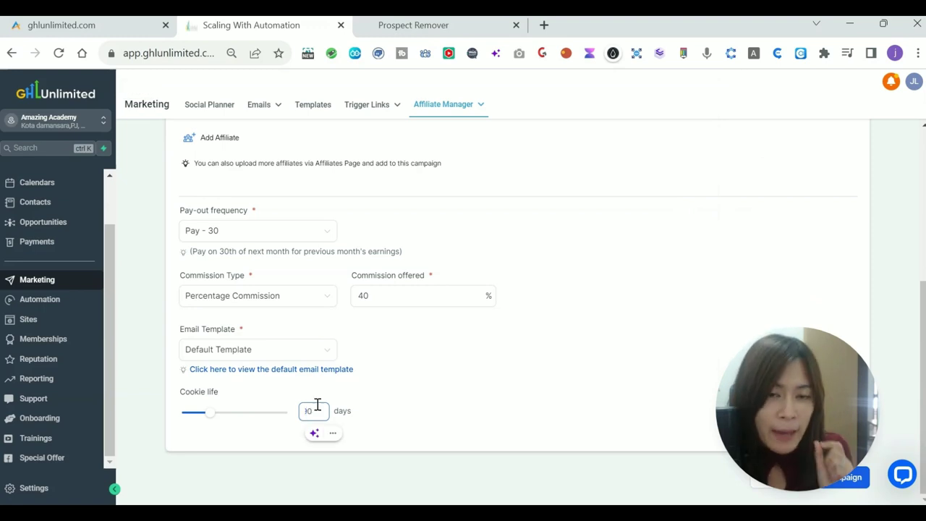
# Create Test campaign with the 40% Pay - 30 commission settings
pyautogui.scroll(4, 337, 326)
pyautogui.scroll(-3, 352, 227)
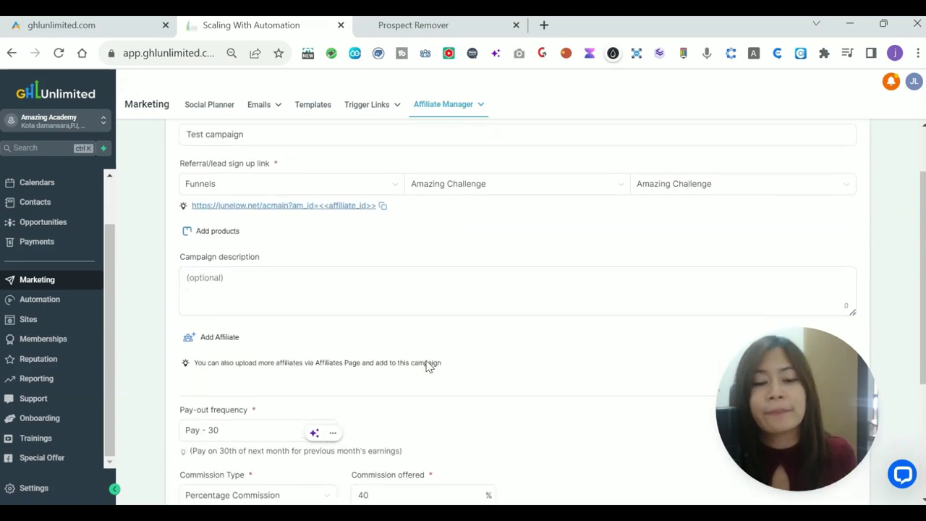
pyautogui.scroll(-1, 416, 396)
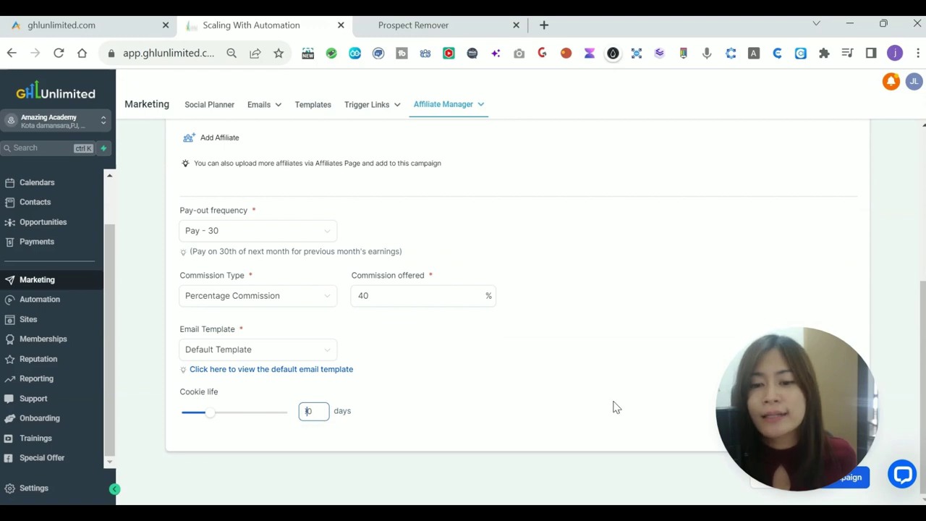
pyautogui.moveTo(744, 403); pyautogui.dragTo(612, 396)
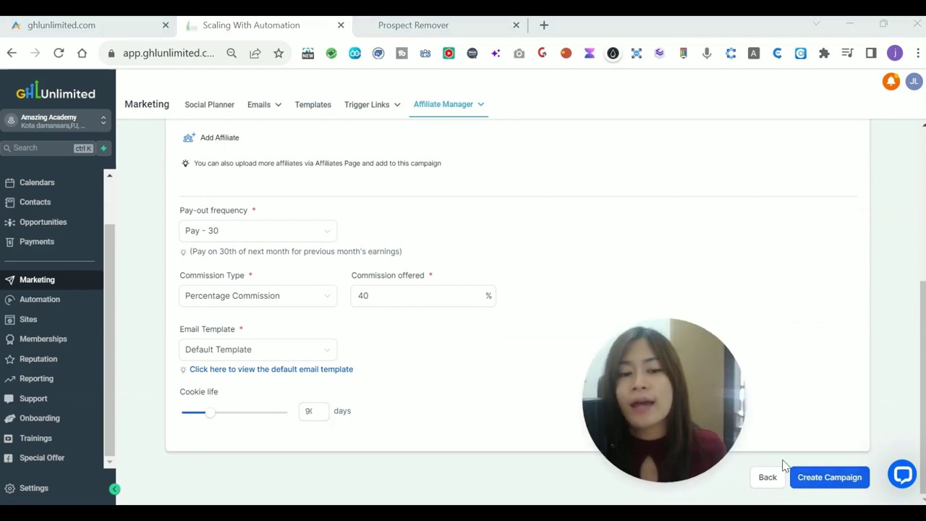
pyautogui.click(819, 478)
# On the Affiliates list, add a single new affiliate through Add > New Affiliate
pyautogui.moveTo(673, 423); pyautogui.dragTo(823, 437)
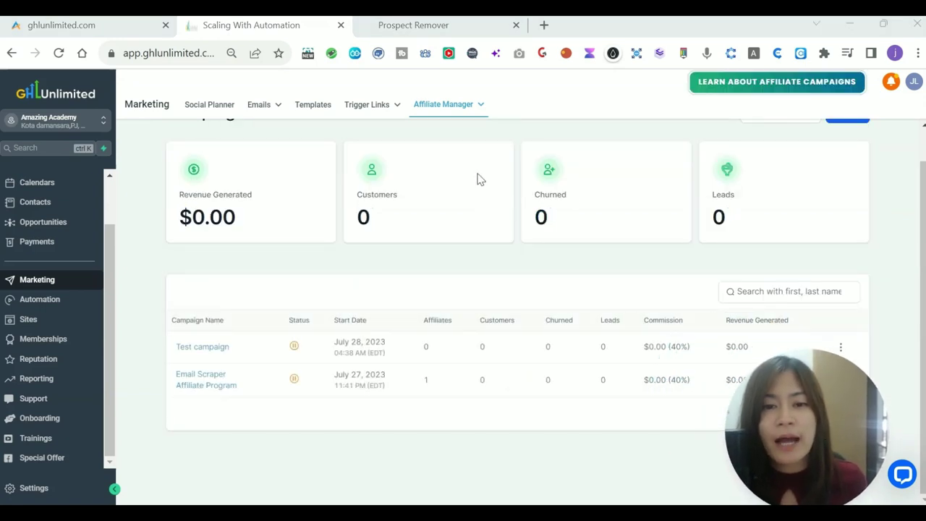
pyautogui.moveTo(456, 111)
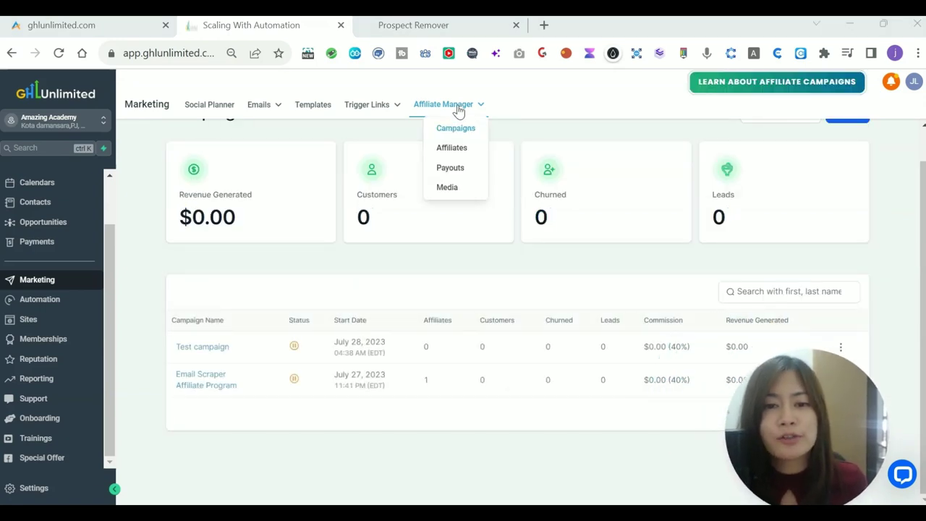
pyautogui.click(458, 156)
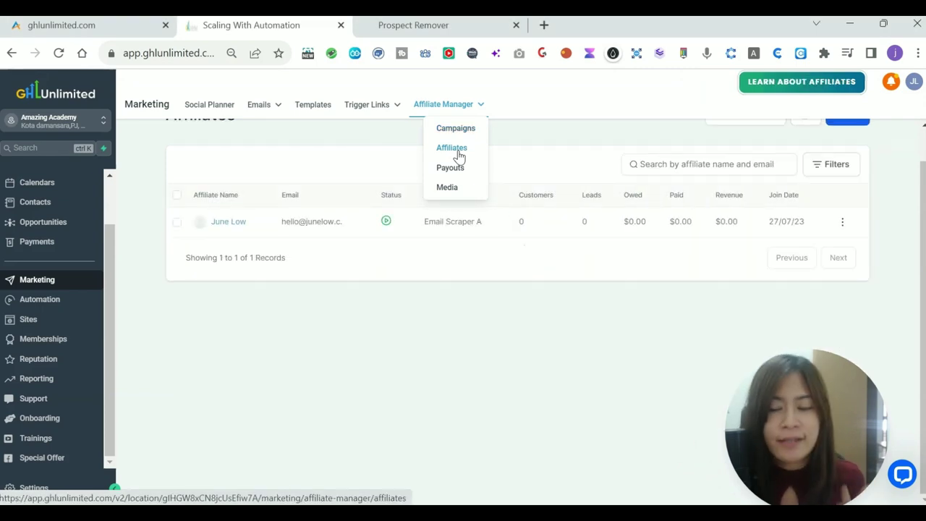
pyautogui.moveTo(795, 432)
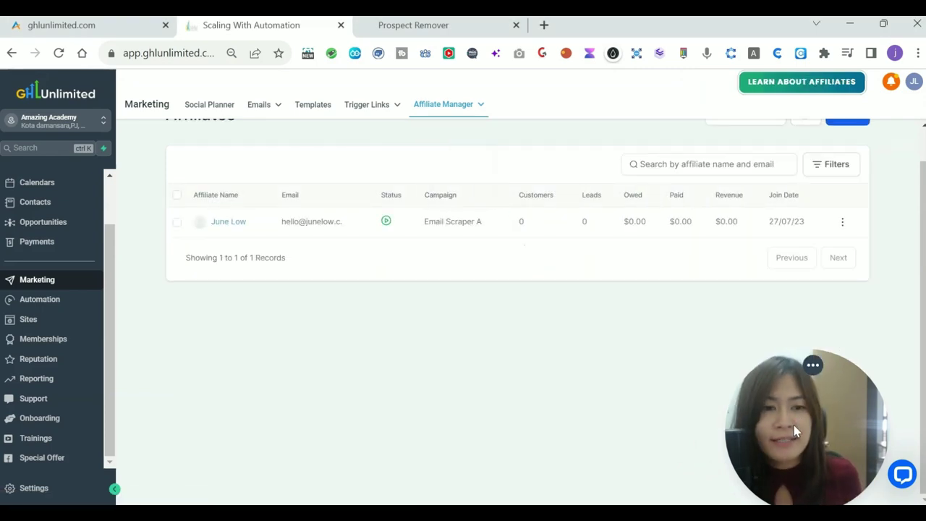
pyautogui.moveTo(796, 432); pyautogui.dragTo(777, 390)
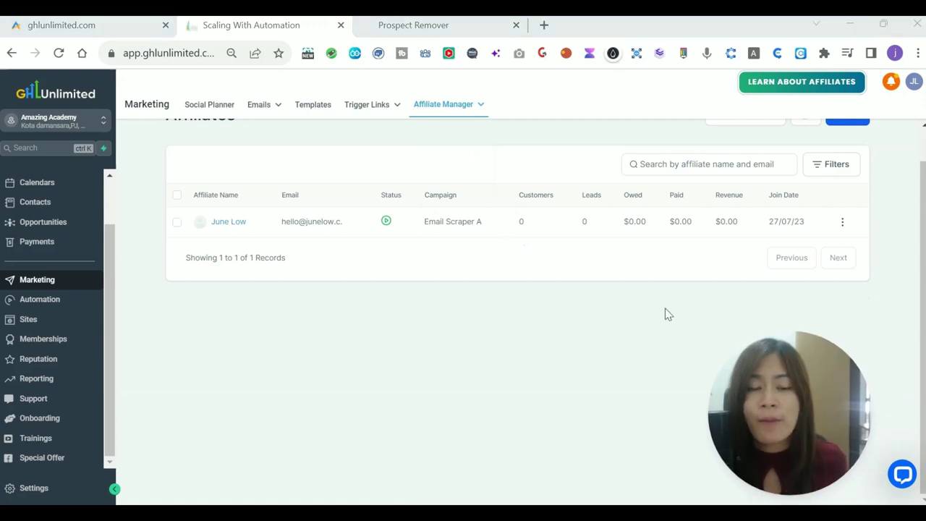
pyautogui.scroll(1, 452, 304)
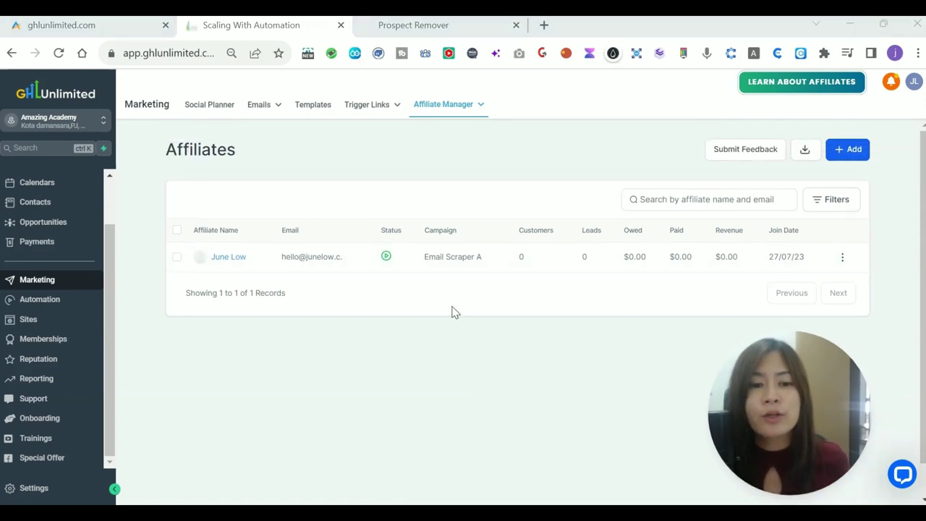
pyautogui.click(839, 152)
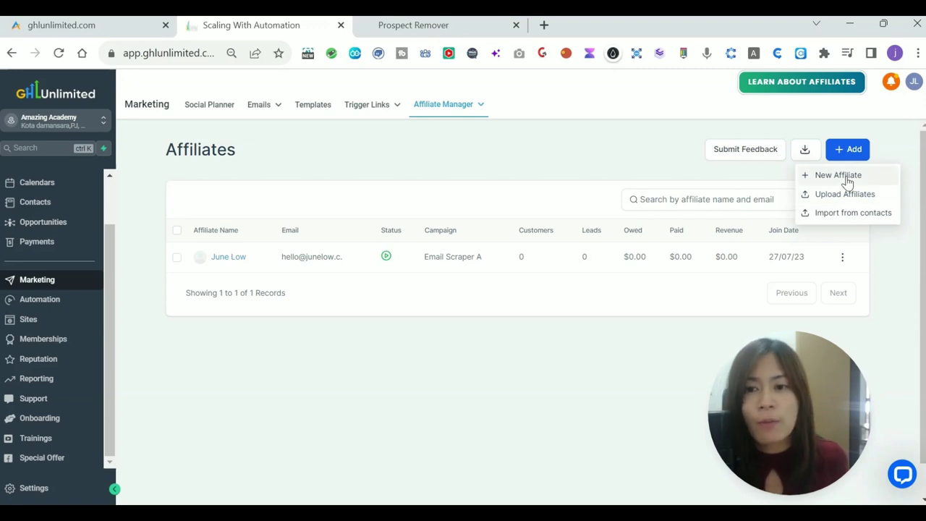
pyautogui.click(835, 177)
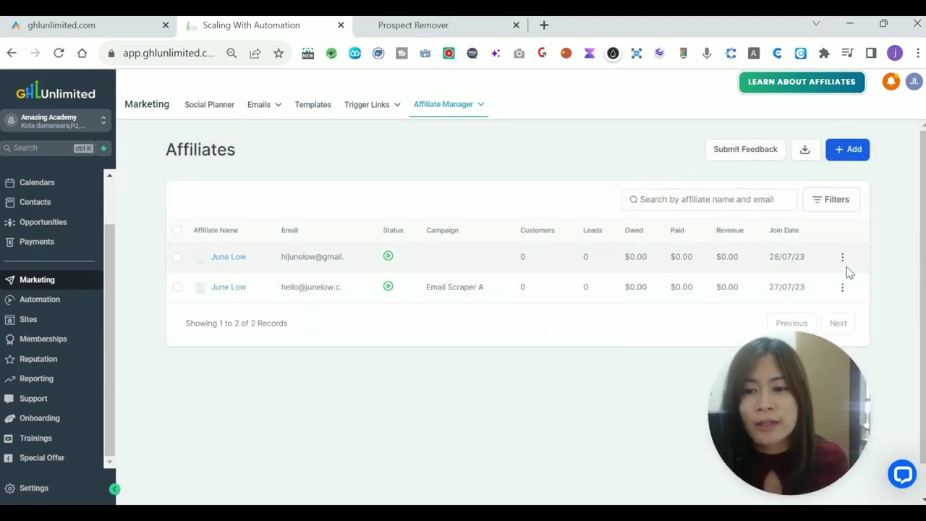
pyautogui.click(843, 260)
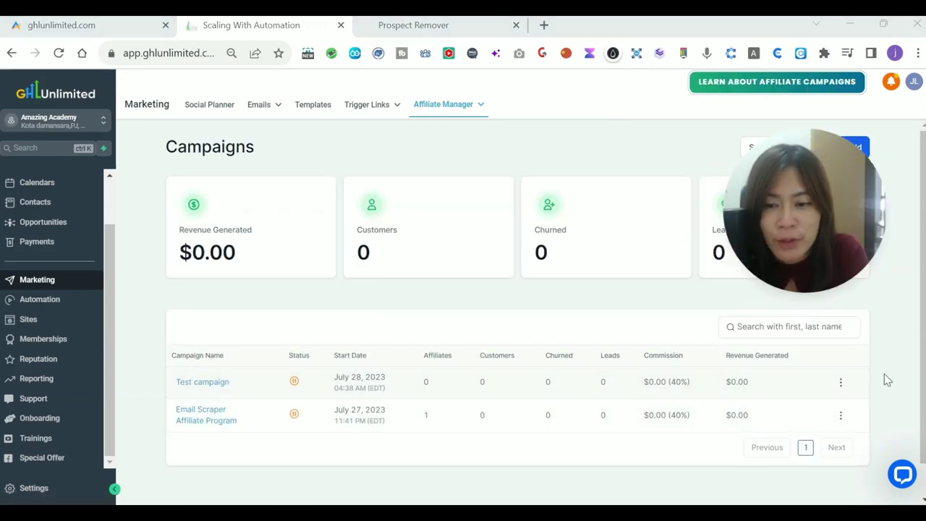
# Open Test campaign for editing from its row's actions menu
pyautogui.click(841, 382)
pyautogui.moveTo(448, 109)
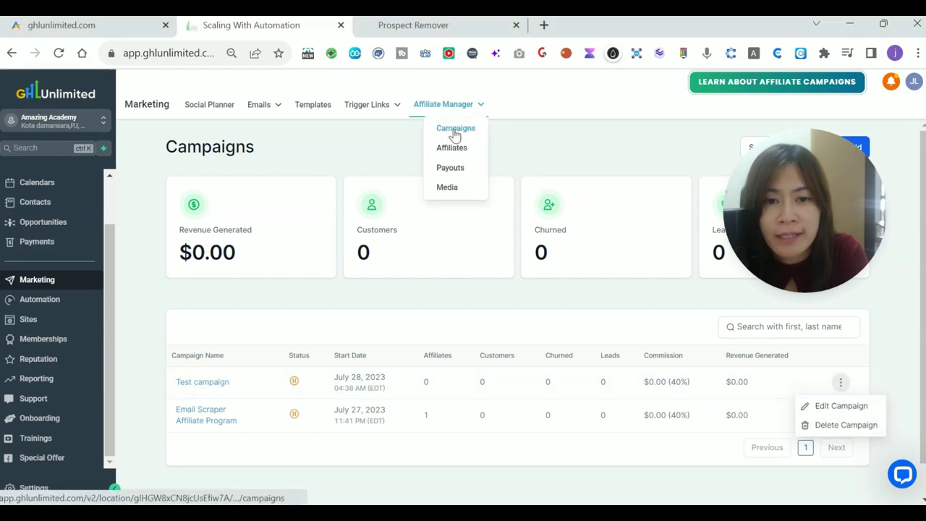
pyautogui.click(841, 405)
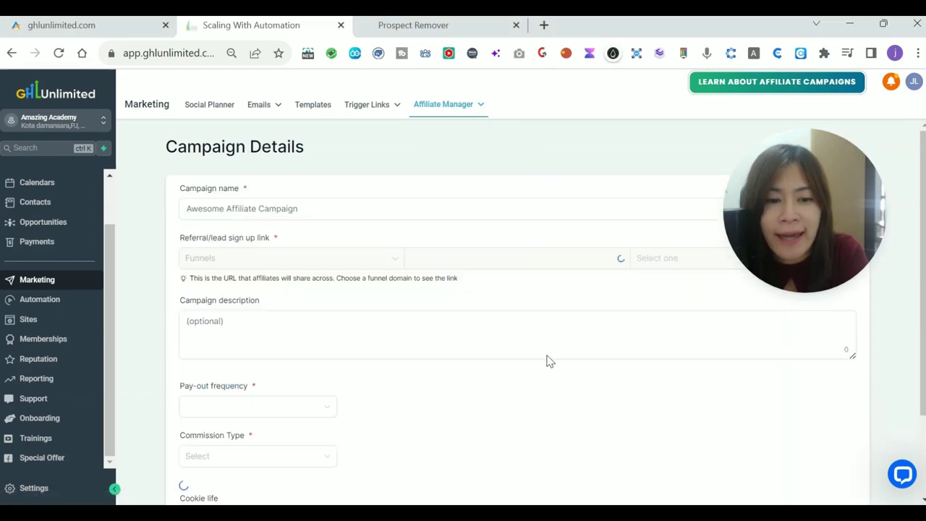
pyautogui.scroll(-3, 362, 392)
pyautogui.scroll(1, 224, 235)
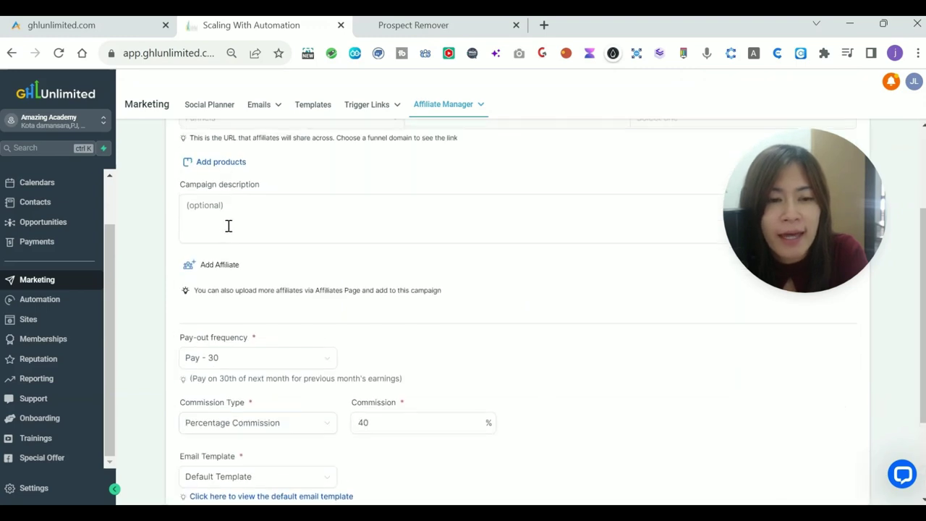
# Tick both affiliates in the Add Affiliate picker and update the campaign
pyautogui.click(217, 276)
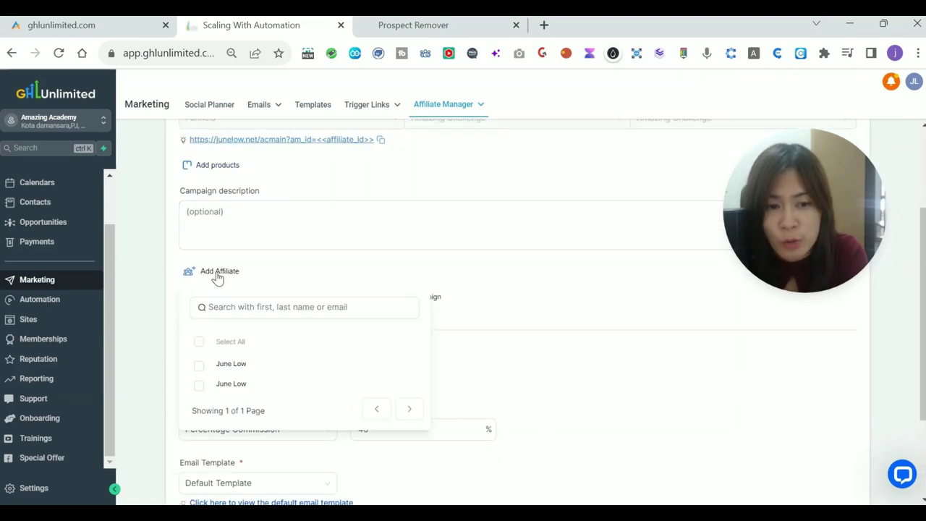
pyautogui.click(199, 368)
pyautogui.click(200, 382)
pyautogui.click(201, 385)
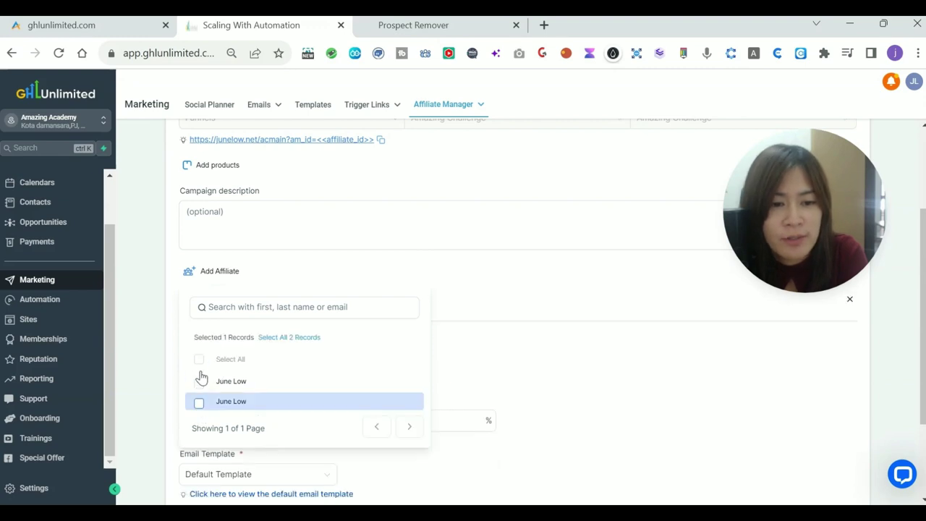
pyautogui.click(200, 383)
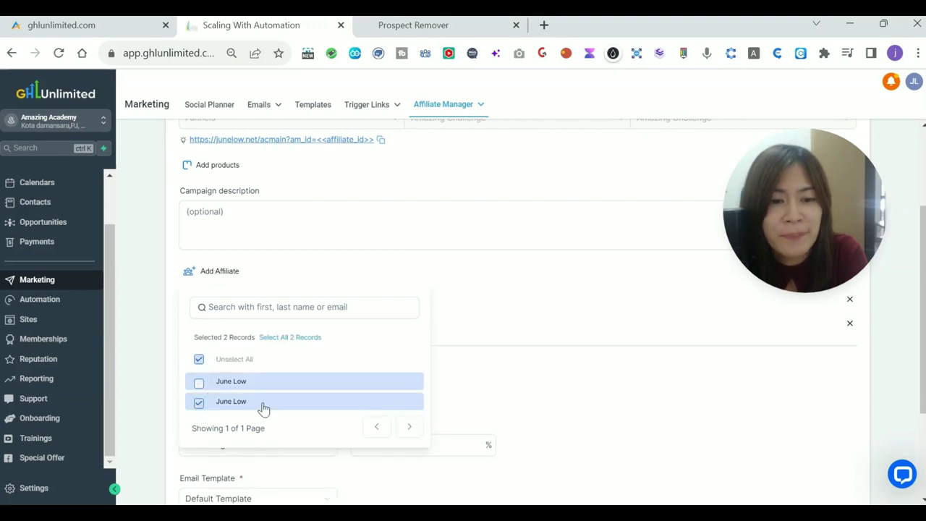
pyautogui.click(544, 397)
pyautogui.scroll(-2, 651, 405)
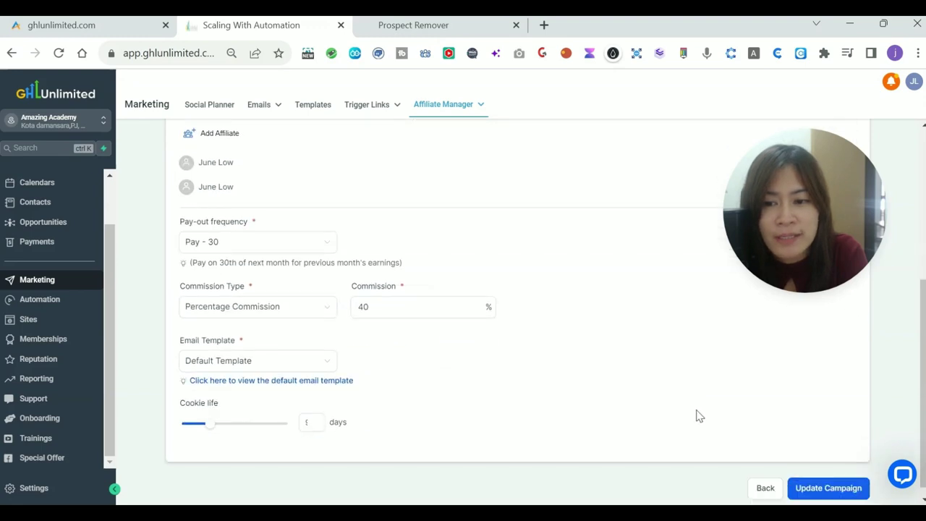
pyautogui.click(816, 478)
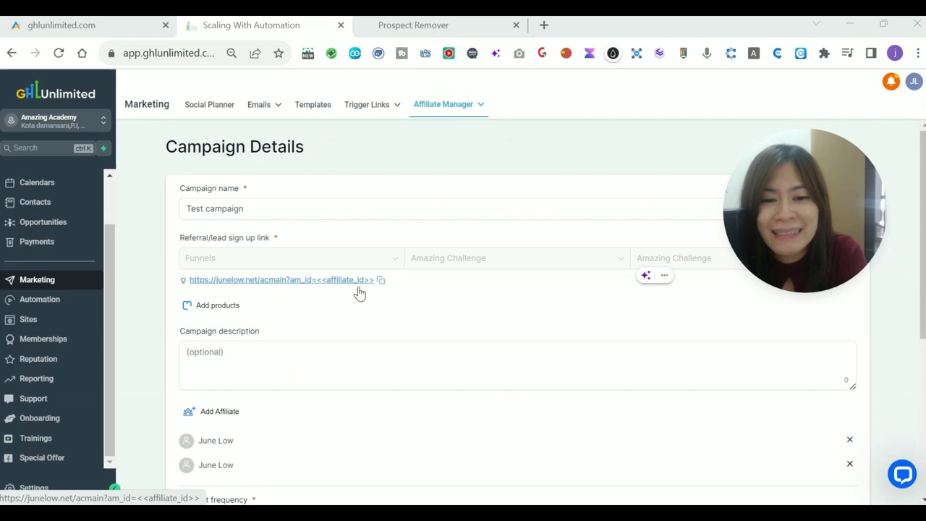
# Attach the '$7 One-Time Payment only' product to Test campaign and update it
pyautogui.moveTo(822, 207); pyautogui.dragTo(820, 138)
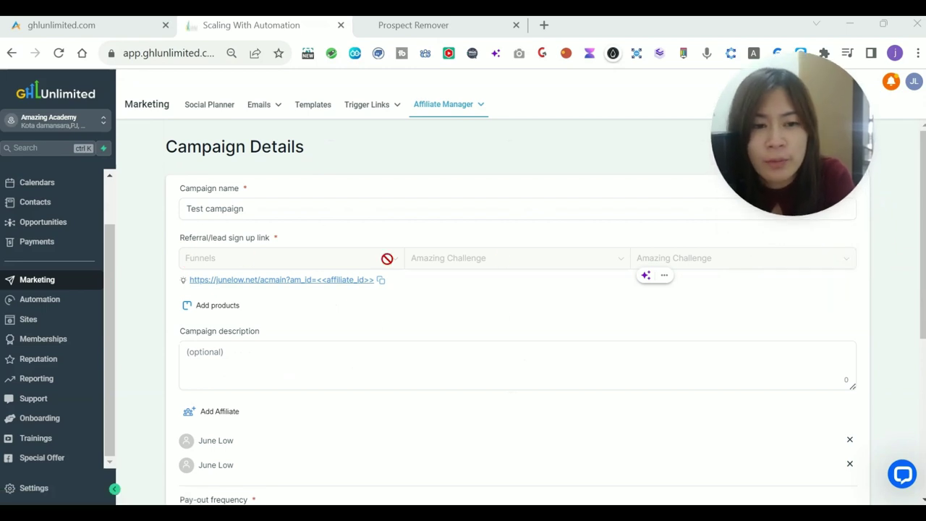
pyautogui.click(221, 311)
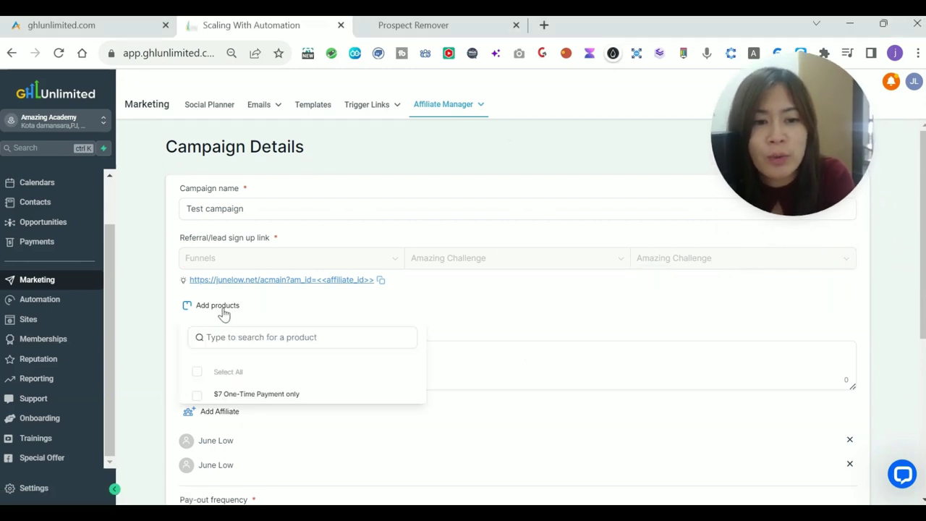
pyautogui.scroll(-1, 190, 371)
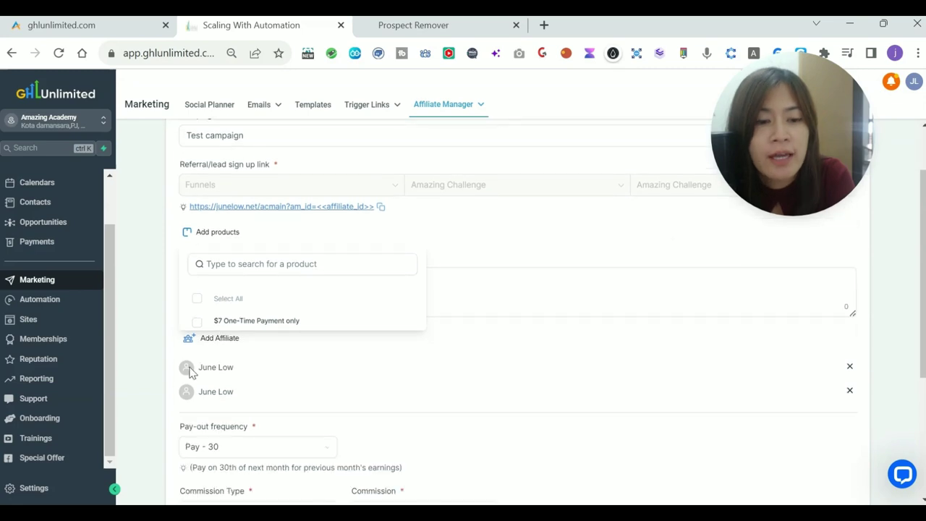
pyautogui.click(197, 322)
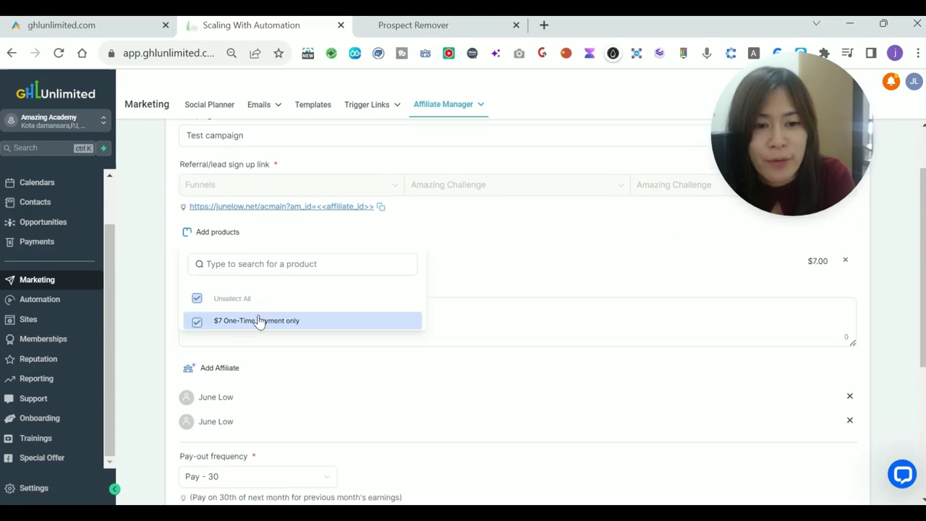
pyautogui.scroll(-2, 603, 353)
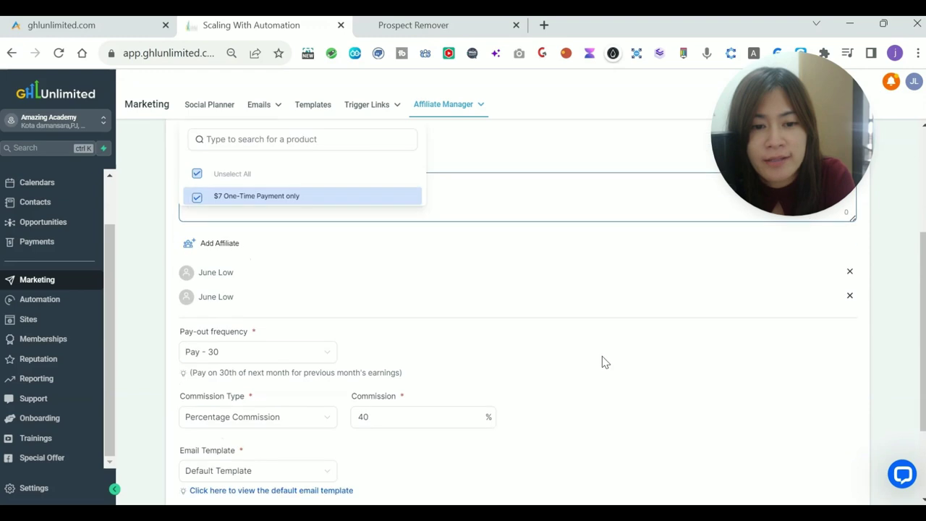
pyautogui.scroll(-2, 602, 361)
pyautogui.scroll(3, 400, 293)
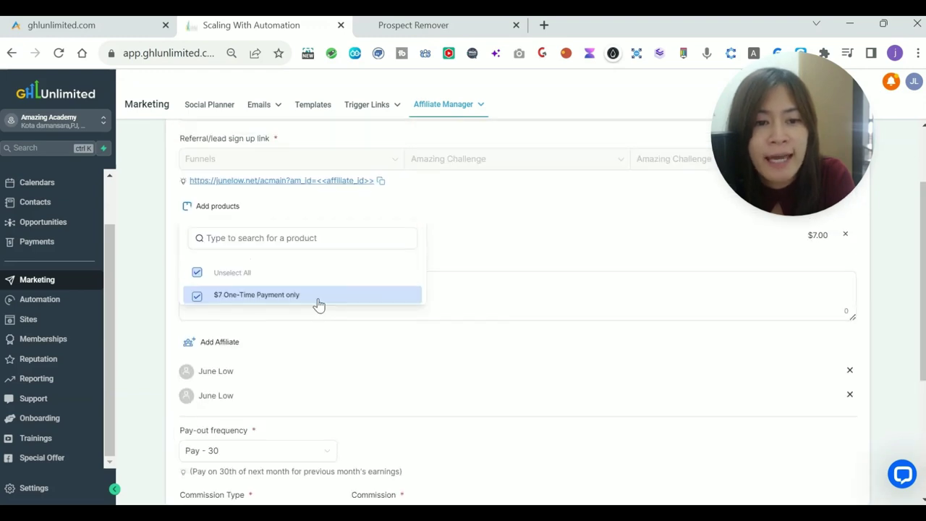
pyautogui.click(620, 376)
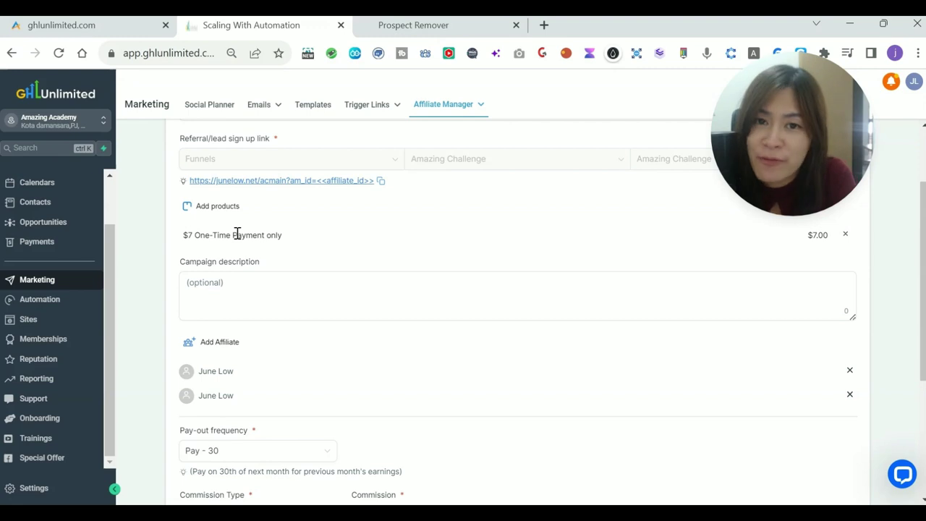
pyautogui.moveTo(817, 160); pyautogui.dragTo(810, 195)
pyautogui.scroll(-3, 837, 412)
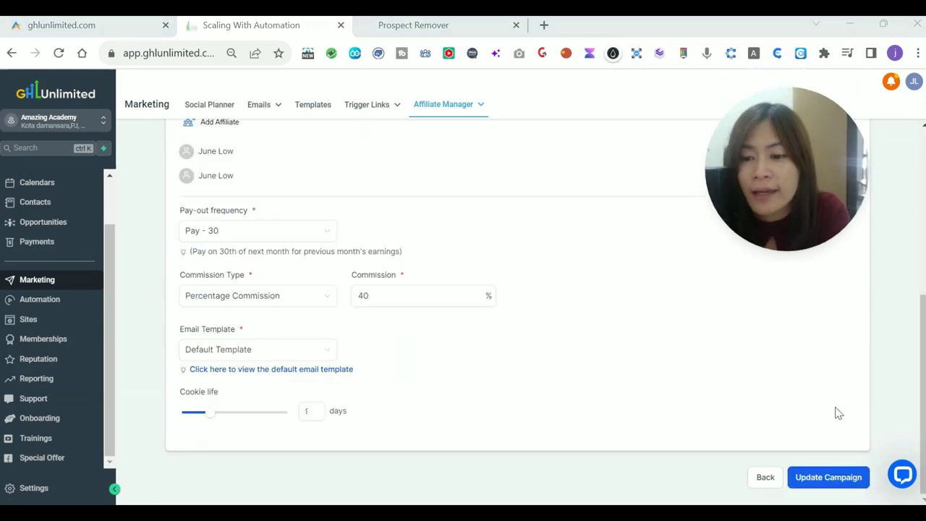
pyautogui.click(812, 481)
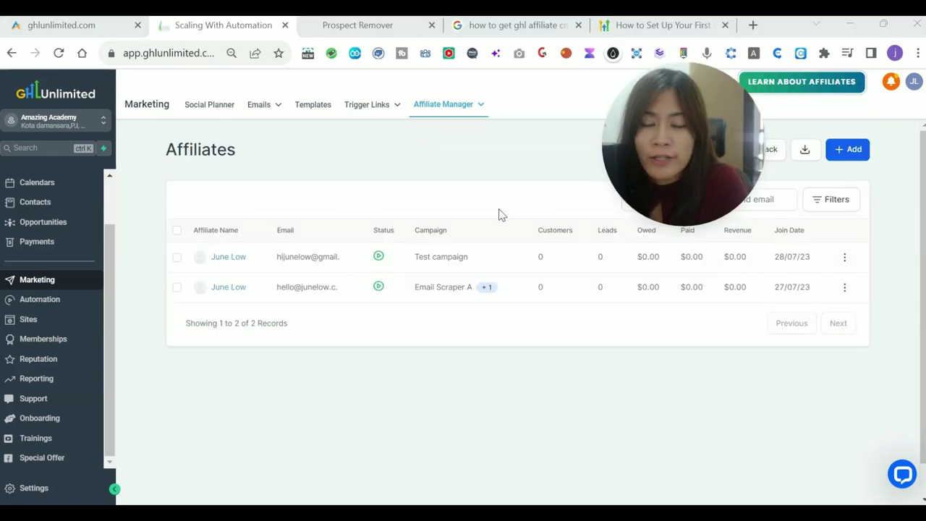
# Move from the Campaigns list to Affiliate Manager's Affiliates list
pyautogui.moveTo(482, 113)
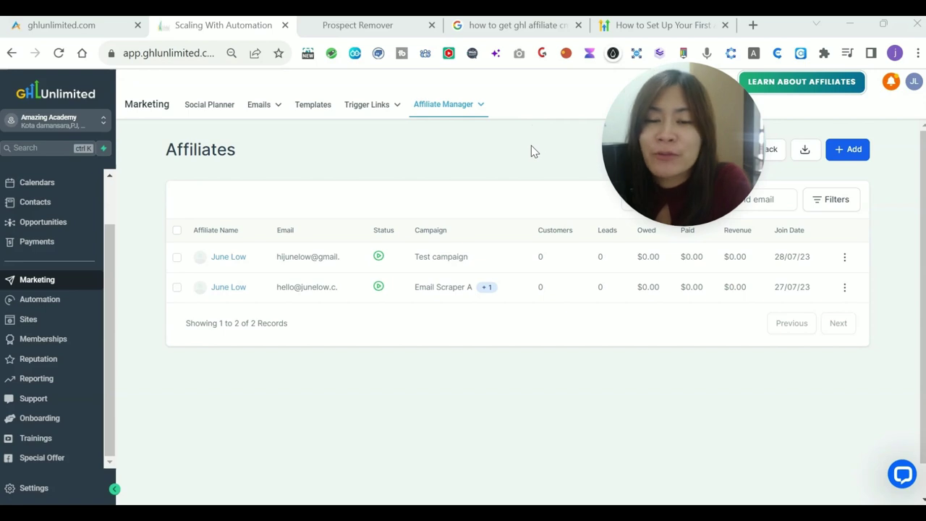
pyautogui.moveTo(658, 145); pyautogui.dragTo(734, 409)
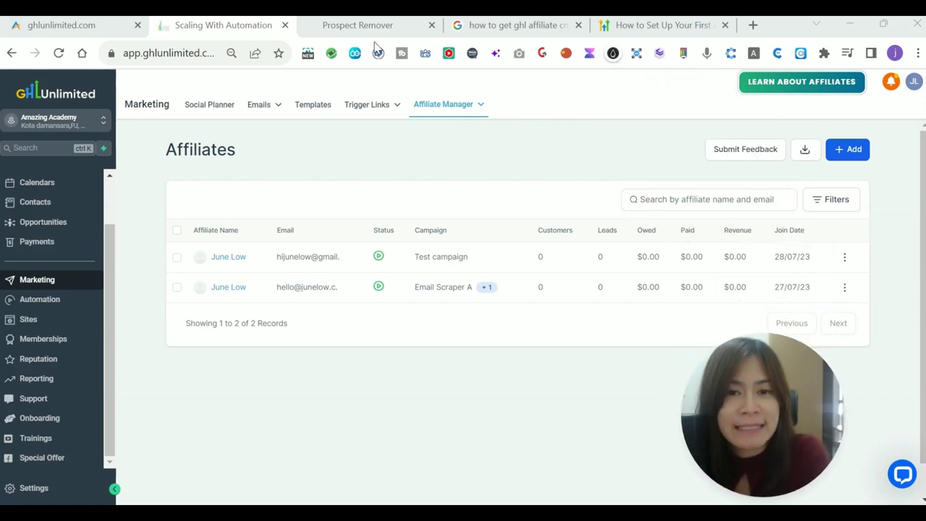
pyautogui.moveTo(448, 110)
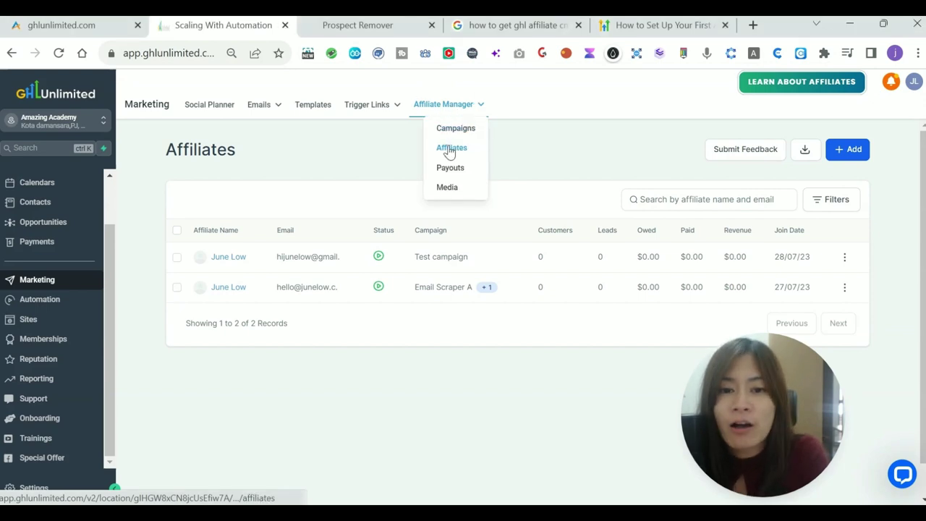
# Open the 27/07/23 affiliate, filter to Test campaign, and select their unique affiliate link
pyautogui.click(225, 288)
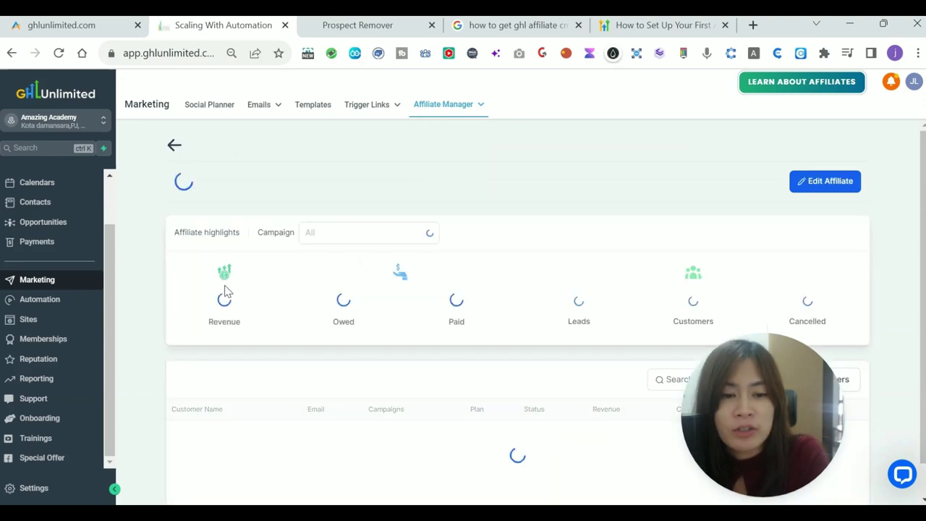
pyautogui.click(340, 246)
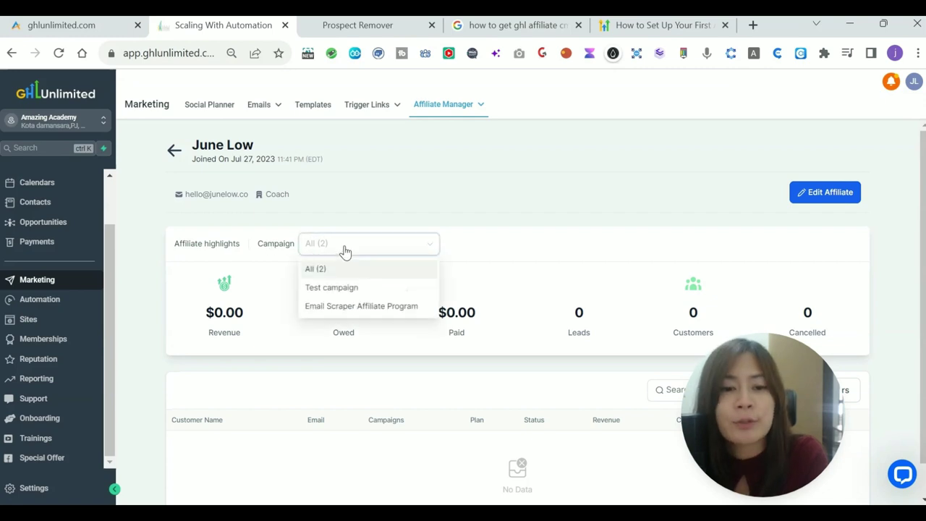
pyautogui.click(326, 288)
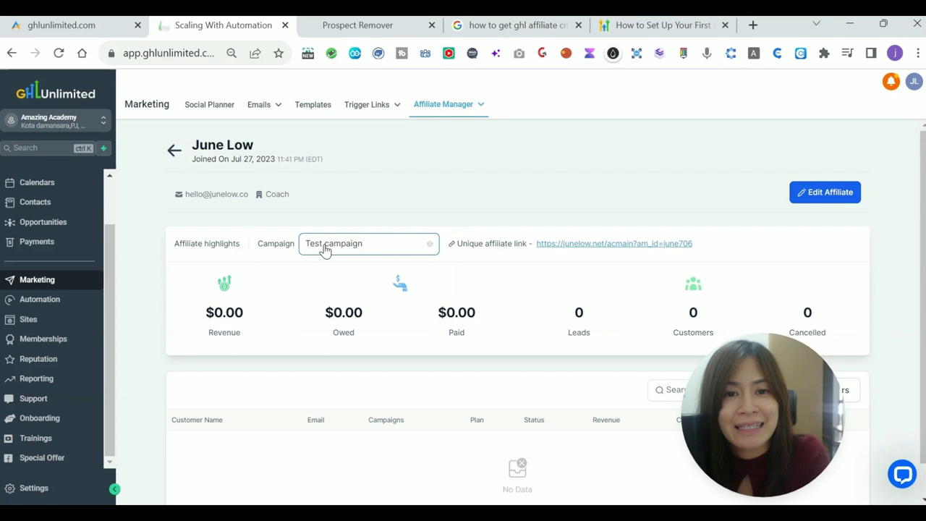
pyautogui.moveTo(622, 246); pyautogui.dragTo(532, 254)
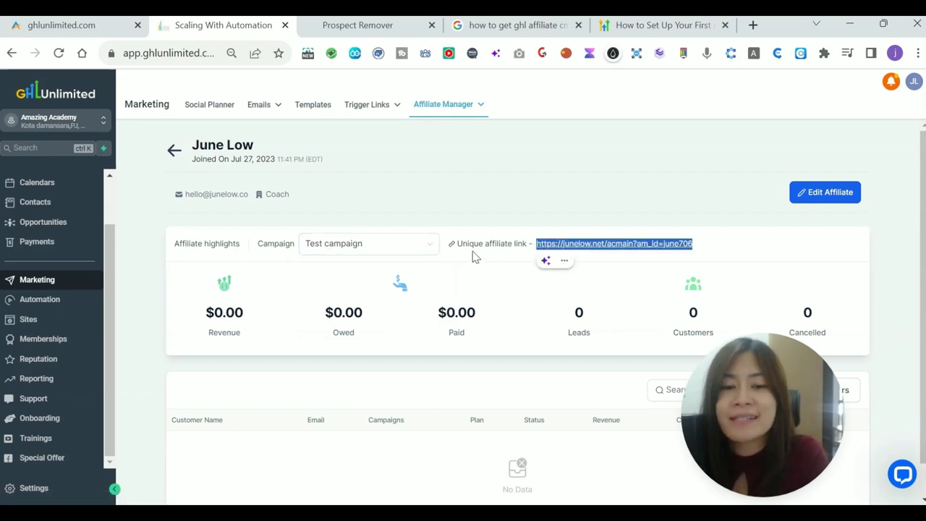
pyautogui.click(562, 260)
pyautogui.moveTo(565, 280)
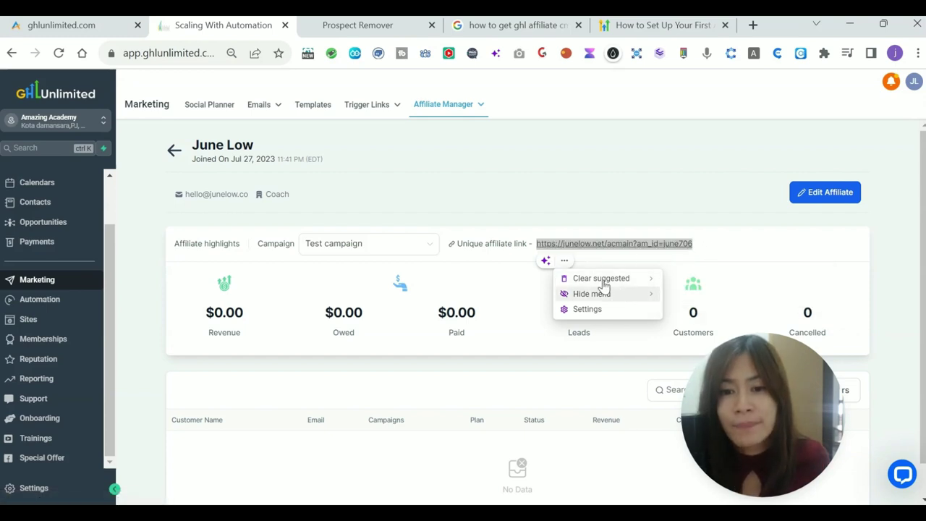
# Open a Chrome incognito window and re-copy the unique affiliate link
pyautogui.click(917, 53)
pyautogui.click(843, 110)
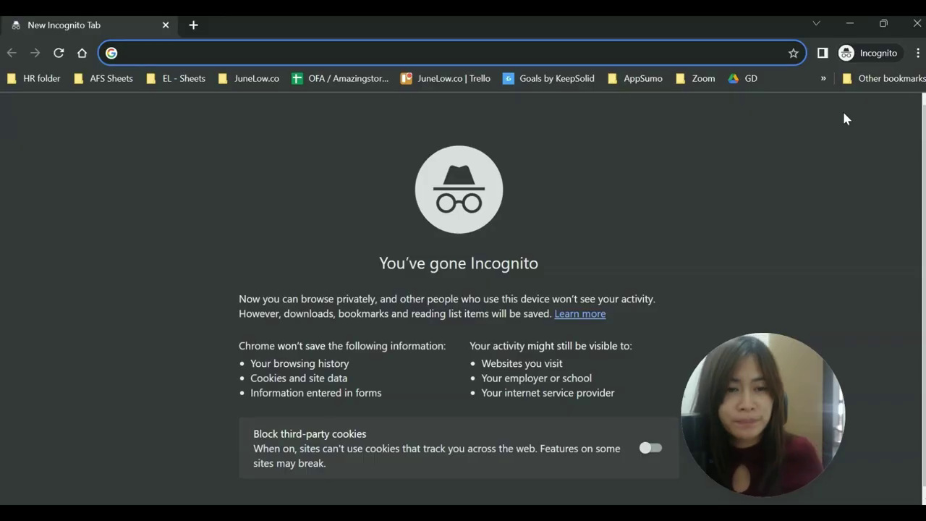
pyautogui.write('https://junelow.net/a/main?am_id=<<affiliate_id>>')
pyautogui.hotkey('ctrl', 'a')
pyautogui.press('BackSpace')
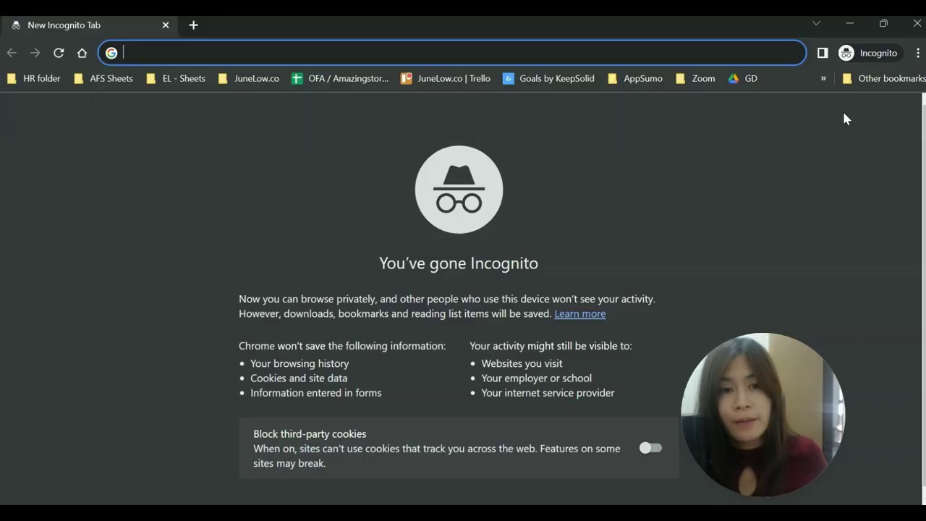
pyautogui.click(851, 23)
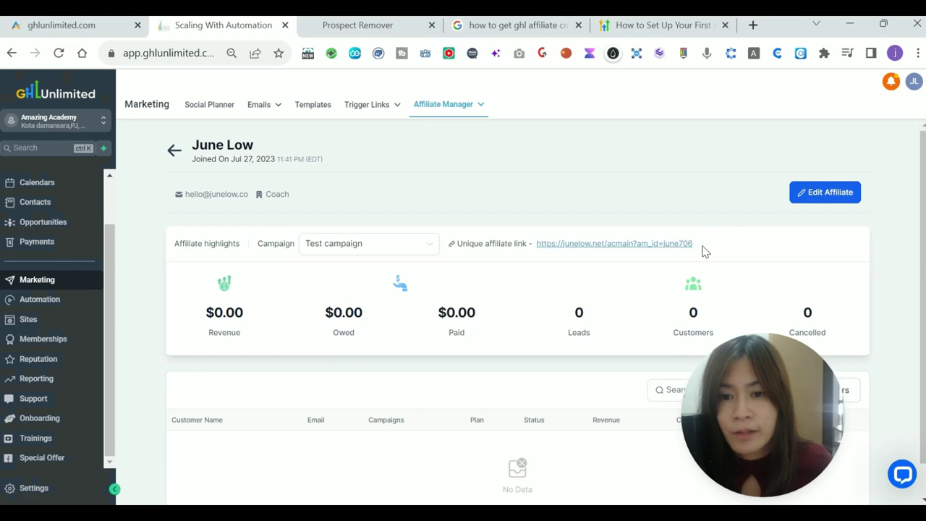
pyautogui.moveTo(705, 250); pyautogui.dragTo(552, 246)
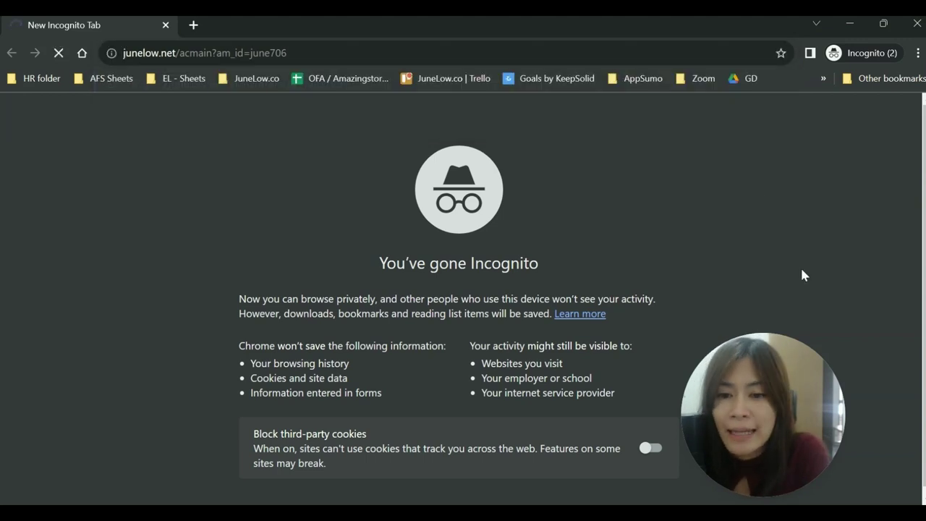
# Load the affiliate link in incognito, start the signup Full Name, and check the affiliate id
pyautogui.moveTo(783, 451); pyautogui.dragTo(809, 457)
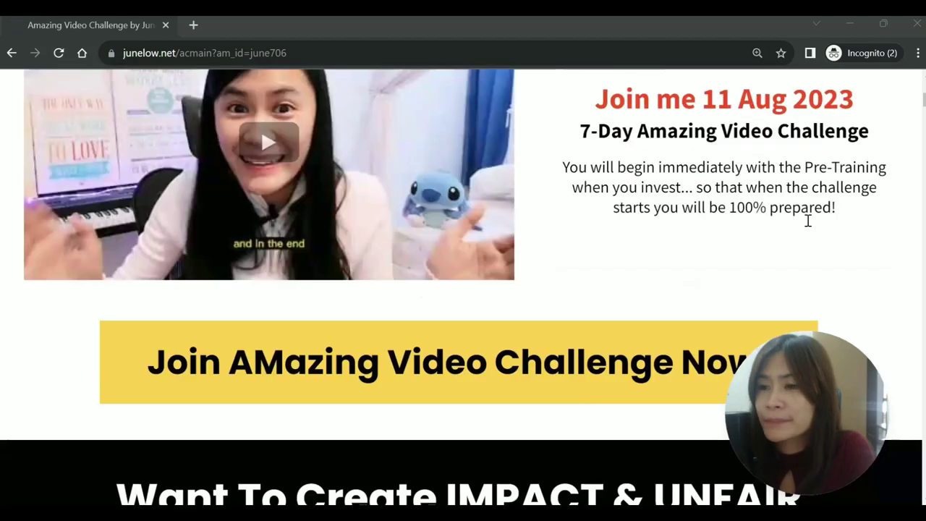
pyautogui.scroll(-15, 814, 217)
pyautogui.scroll(-20, 810, 242)
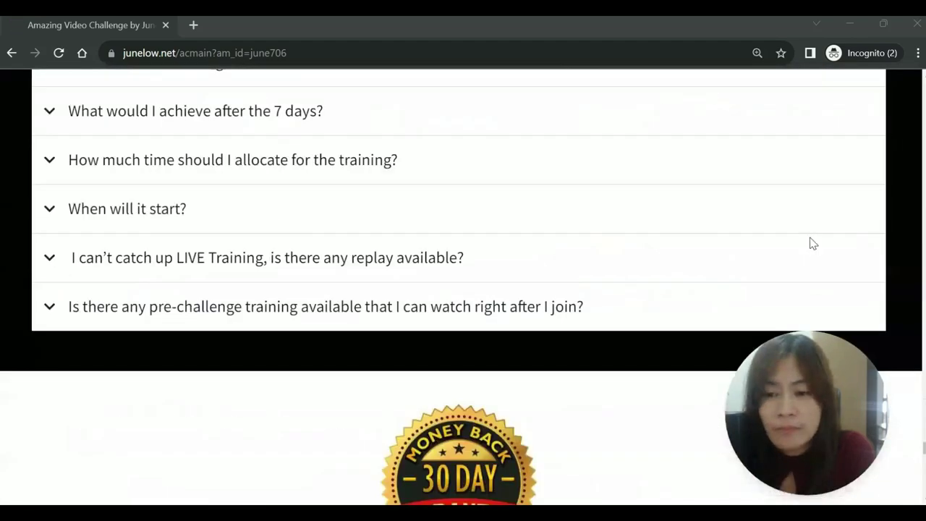
pyautogui.scroll(2, 646, 266)
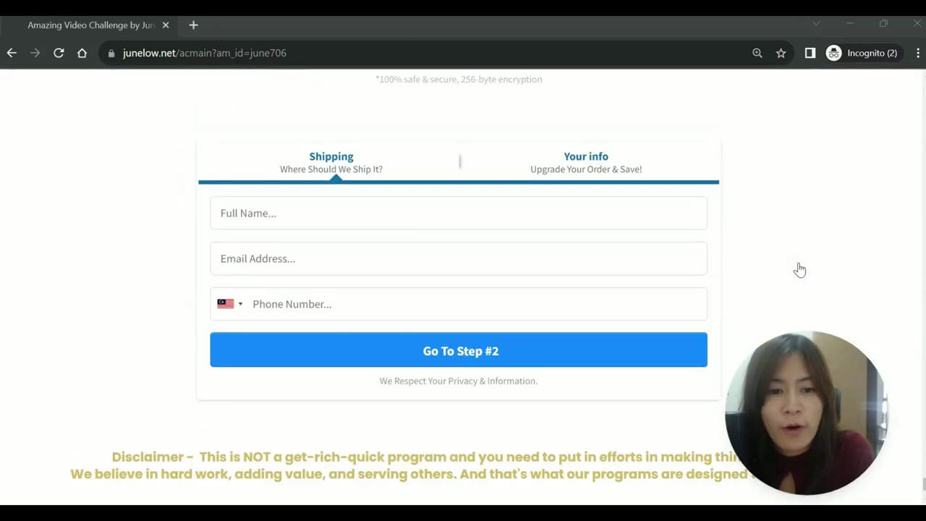
pyautogui.click(321, 210)
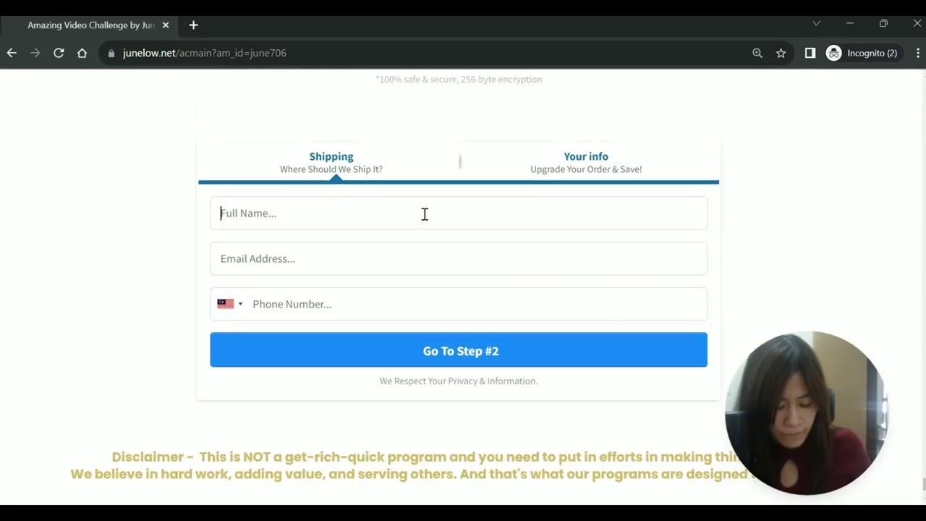
pyautogui.write('Jue')
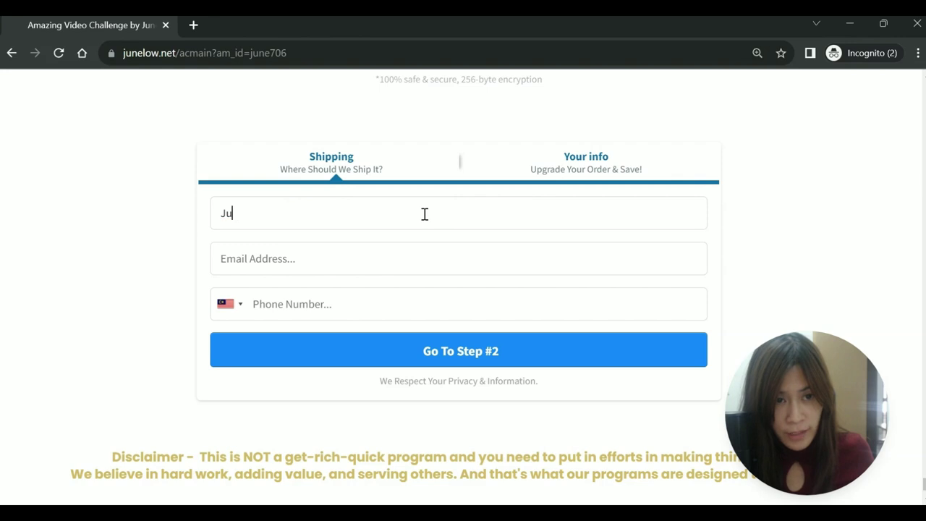
pyautogui.click(402, 54)
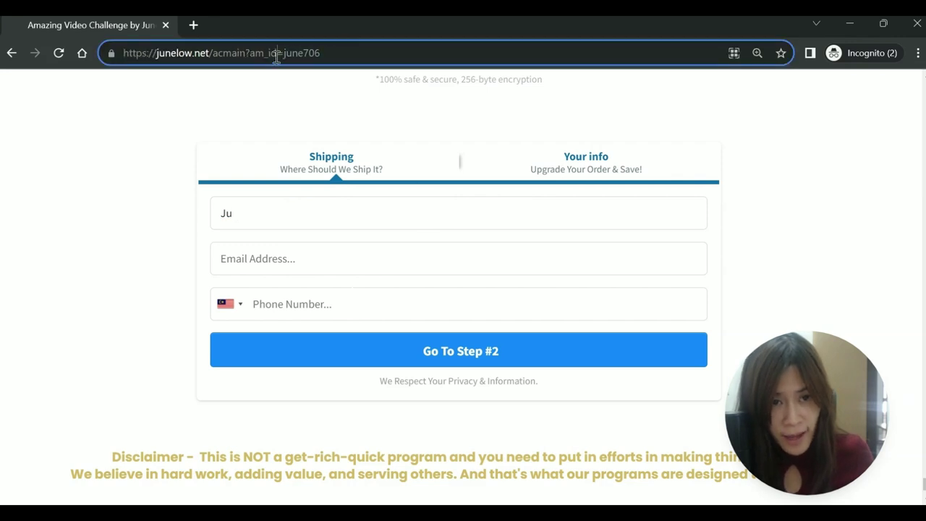
pyautogui.moveTo(264, 54); pyautogui.dragTo(359, 56)
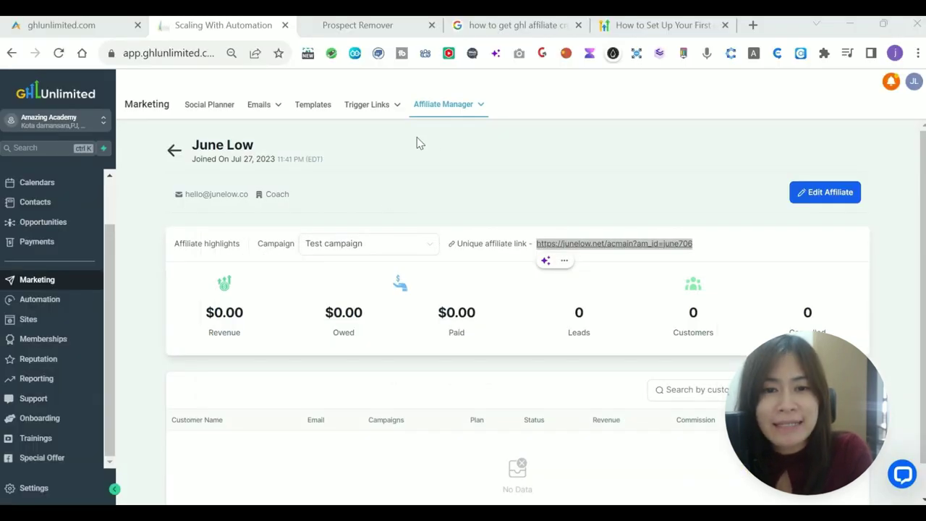
# Open the Affiliate Manager Payouts page to check for approved payouts, which is empty
pyautogui.moveTo(459, 120)
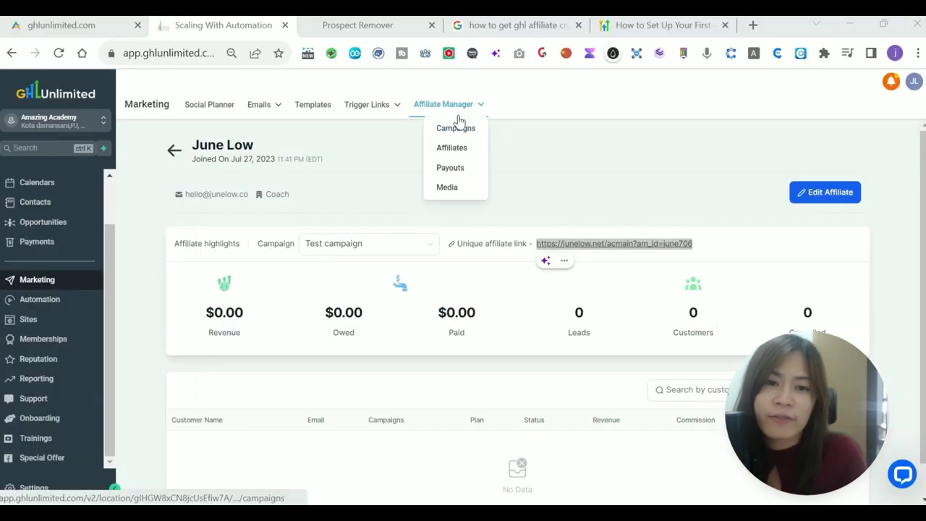
pyautogui.click(457, 169)
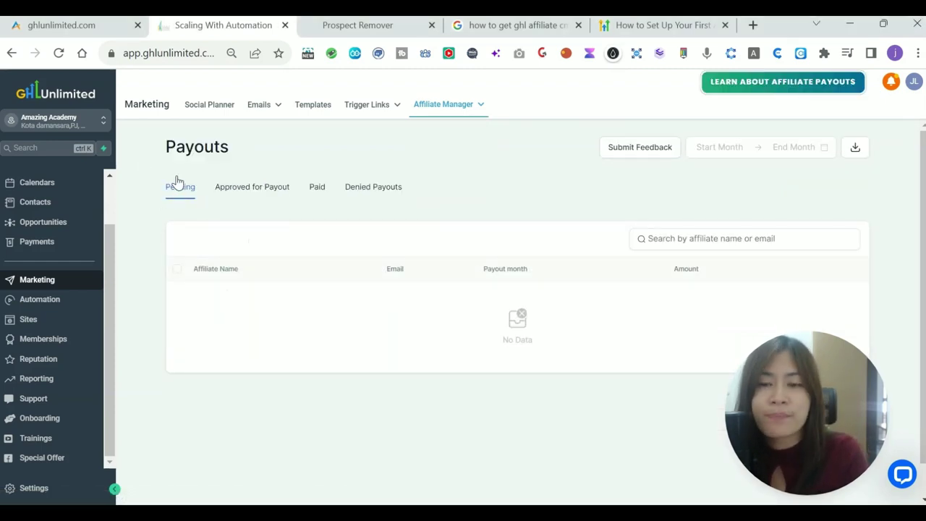